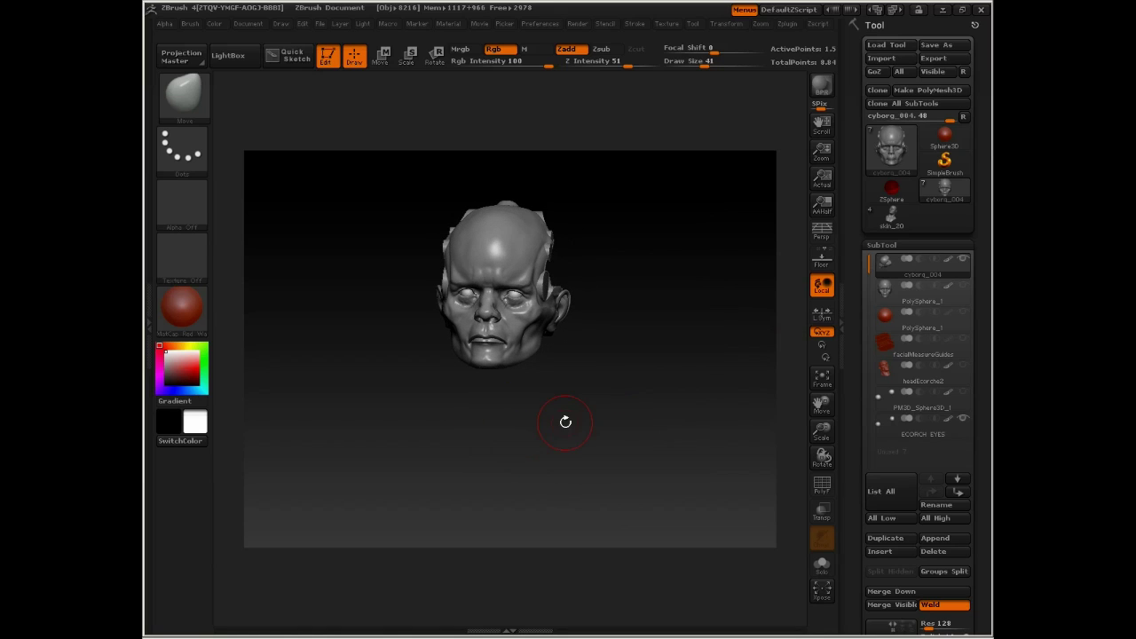
# Make the red sphere subtool active and move it straight down until it sits below the cyborg head.
pyautogui.moveTo(496, 446); pyautogui.dragTo(520, 418)
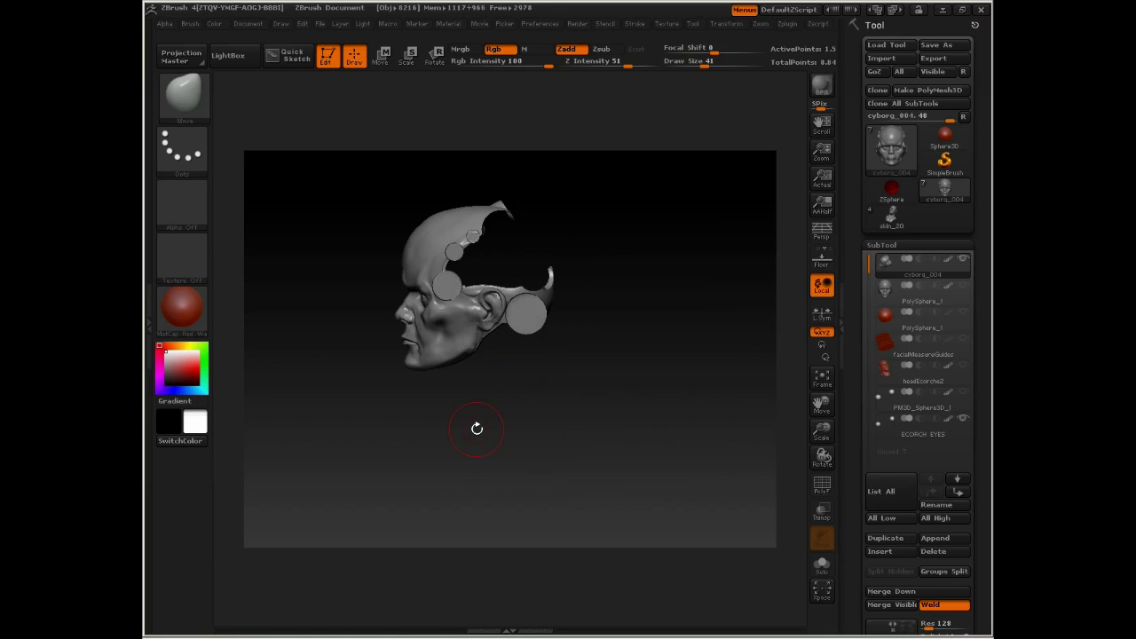
pyautogui.moveTo(494, 458); pyautogui.dragTo(524, 312)
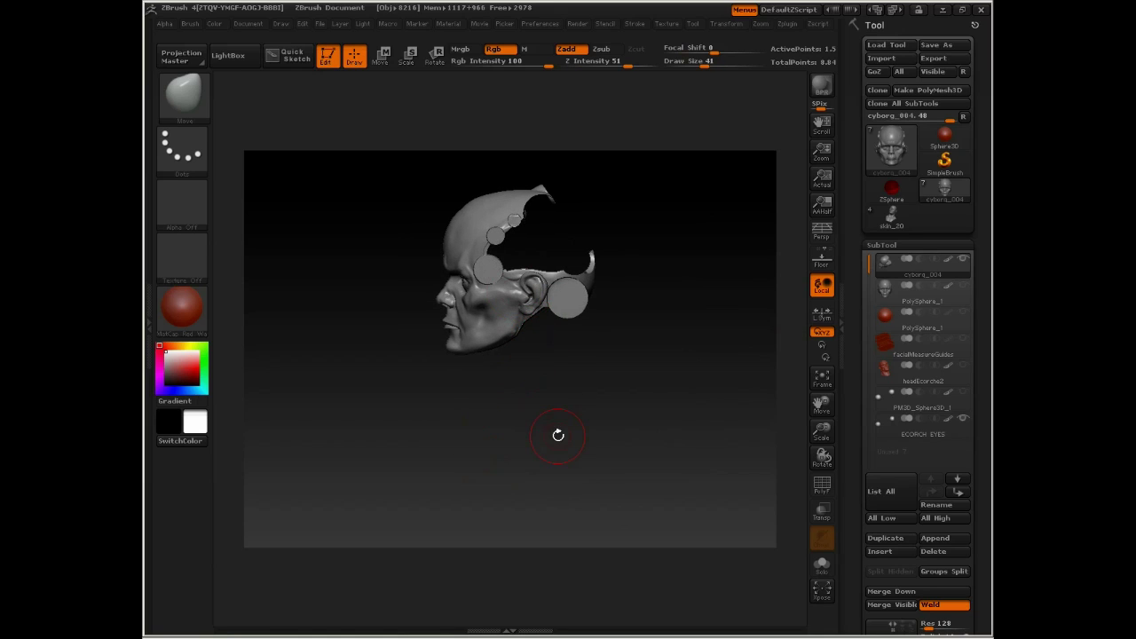
pyautogui.moveTo(564, 467); pyautogui.dragTo(519, 389)
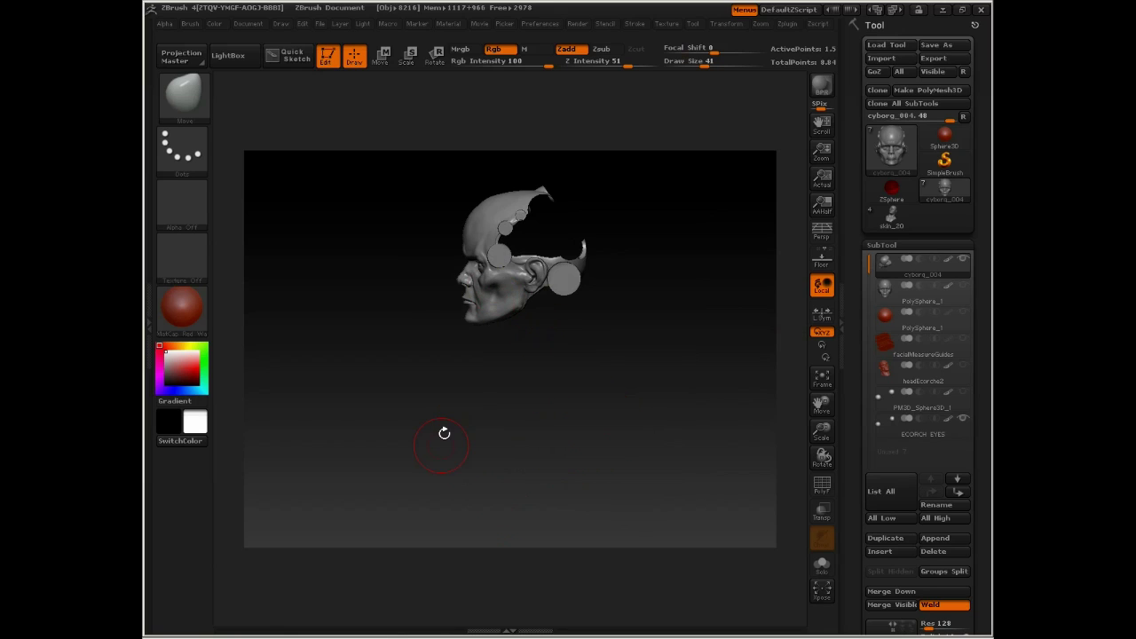
pyautogui.moveTo(444, 434); pyautogui.dragTo(482, 463)
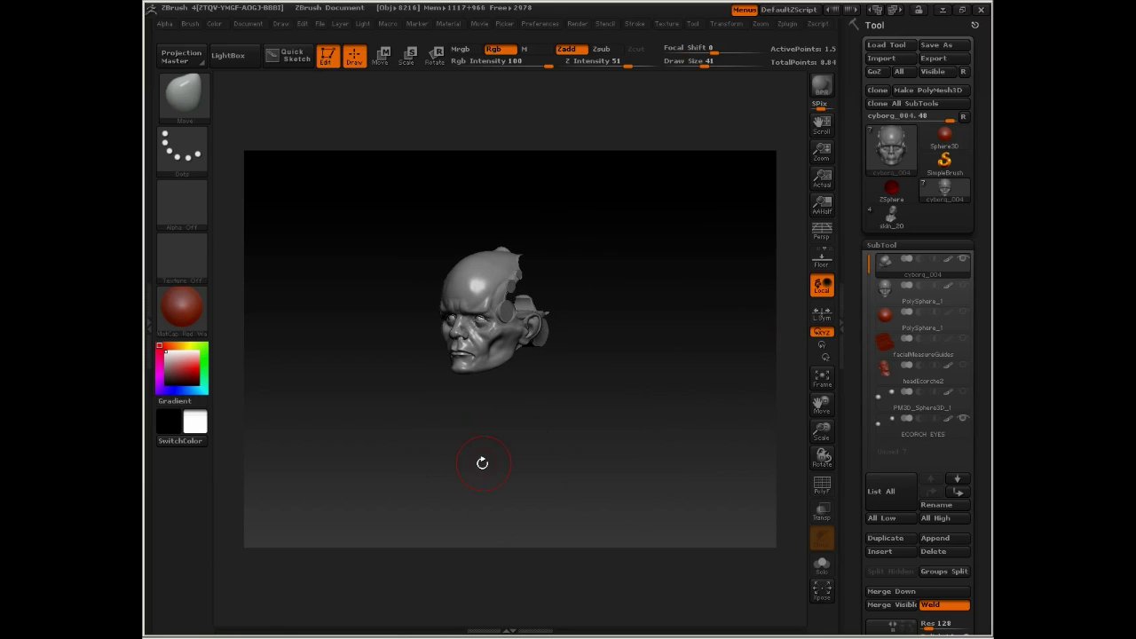
pyautogui.click(886, 321)
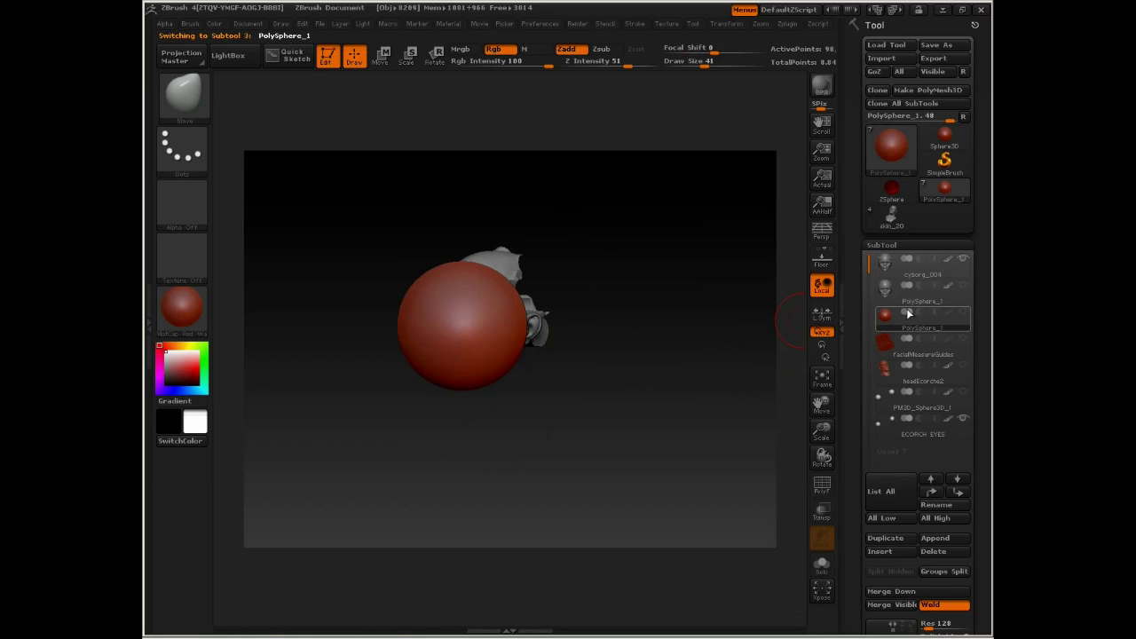
pyautogui.press('e')
pyautogui.moveTo(528, 359); pyautogui.dragTo(568, 466)
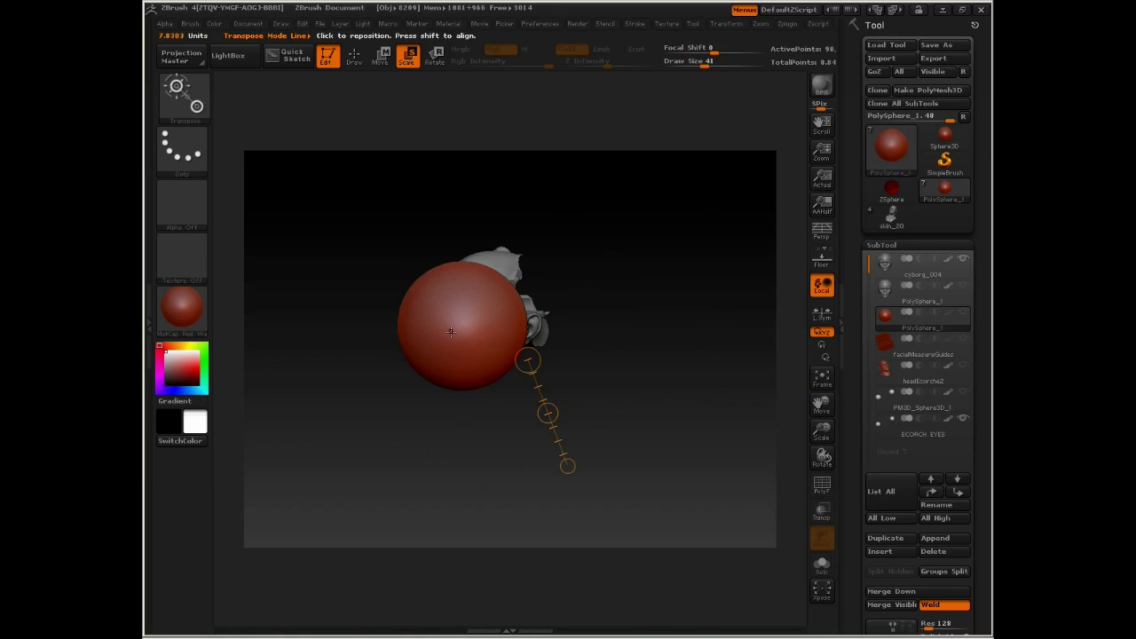
pyautogui.moveTo(462, 341); pyautogui.dragTo(466, 488)
pyautogui.moveTo(358, 404); pyautogui.dragTo(464, 413)
pyautogui.moveTo(492, 363); pyautogui.dragTo(532, 355)
pyautogui.press('w')
pyautogui.moveTo(464, 414); pyautogui.dragTo(479, 515)
pyautogui.press('q')
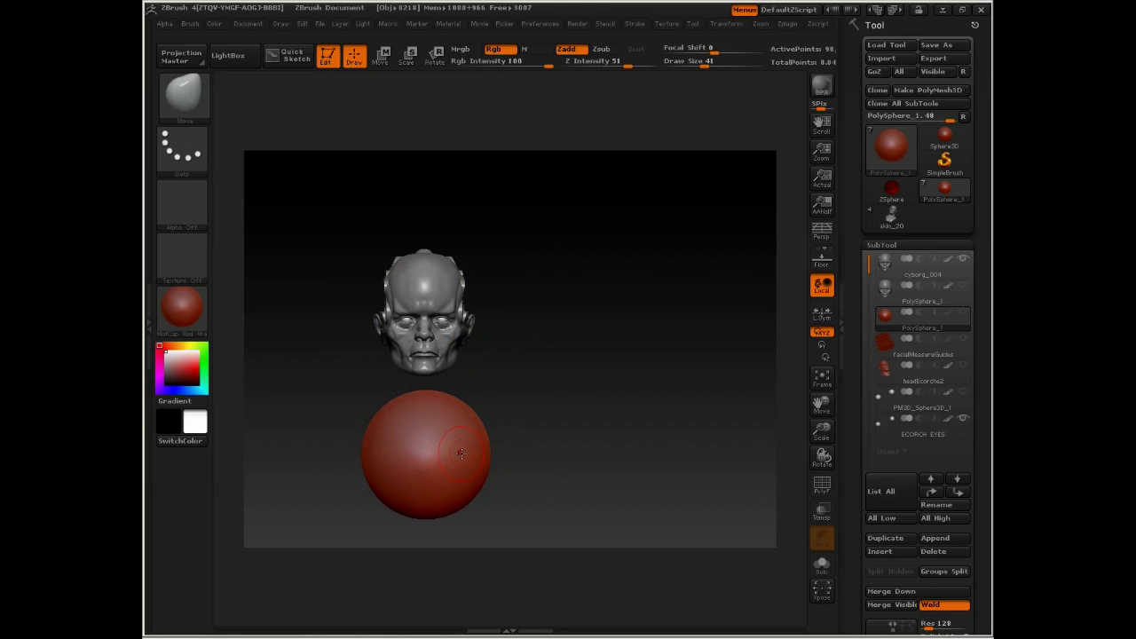
# Pull the sphere into a tapered, forward-slanting rib cage mass with the Move brush at draw size 115.
pyautogui.press('space')
pyautogui.moveTo(462, 430)
pyautogui.mouseDown()
pyautogui.moveTo(491, 430)
pyautogui.moveTo(580, 324)
pyautogui.mouseUp()
pyautogui.moveTo(513, 412); pyautogui.dragTo(506, 459)
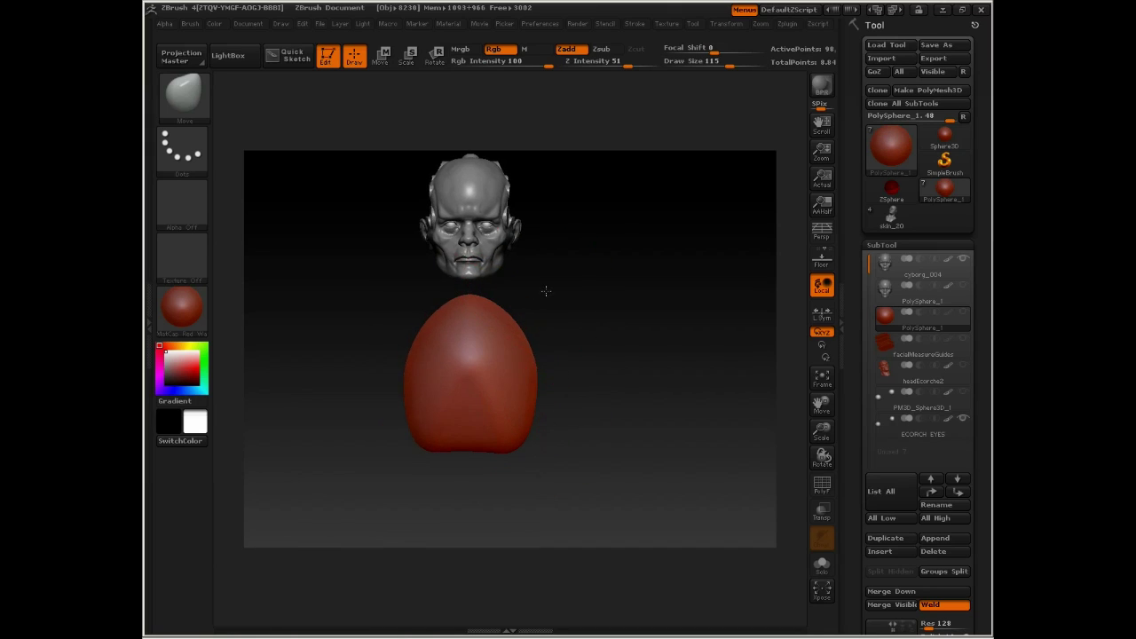
pyautogui.moveTo(545, 292)
pyautogui.mouseDown()
pyautogui.moveTo(461, 351)
pyautogui.moveTo(528, 300)
pyautogui.mouseUp()
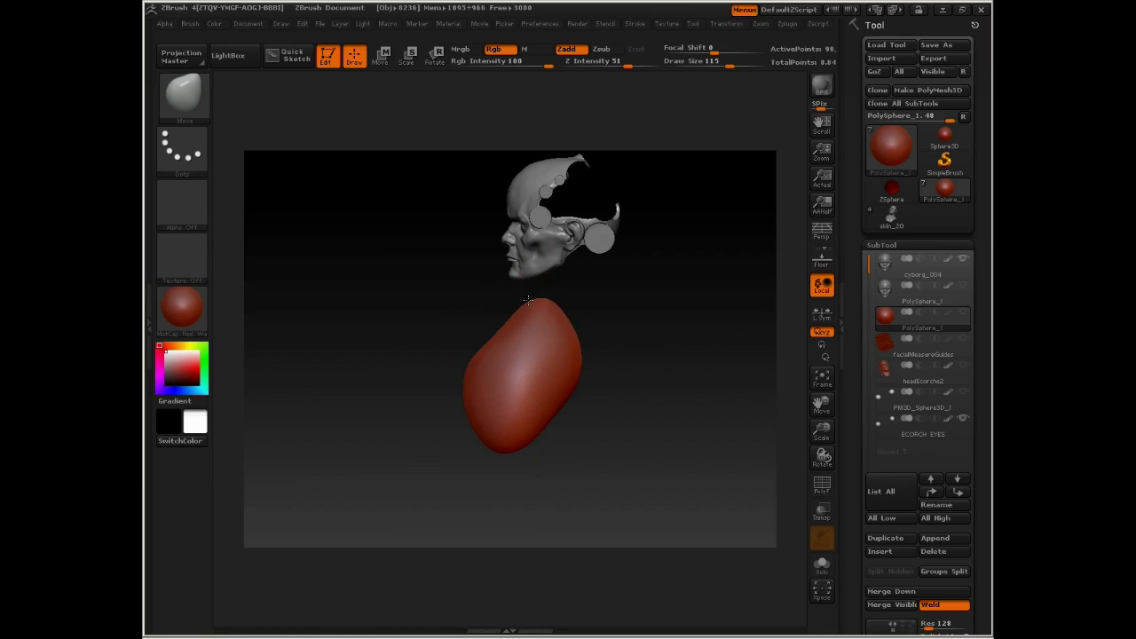
pyautogui.moveTo(566, 366); pyautogui.dragTo(501, 468)
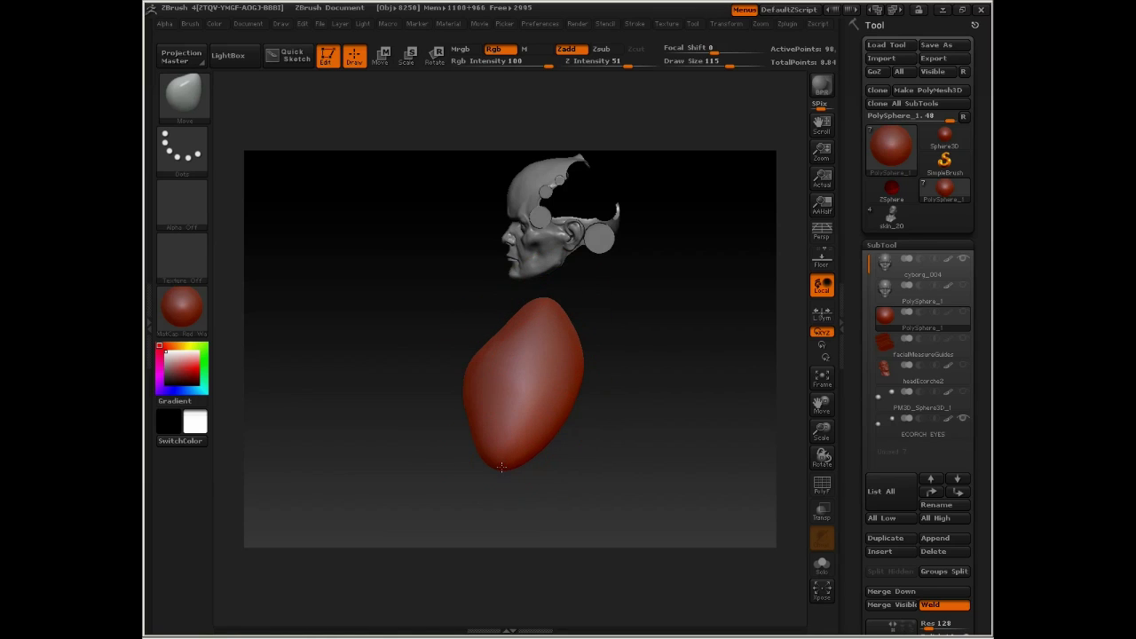
# Push out the upper back contour of the rib cage with the Move brush at draw size 68.
pyautogui.press('space')
pyautogui.moveTo(579, 342); pyautogui.dragTo(561, 326)
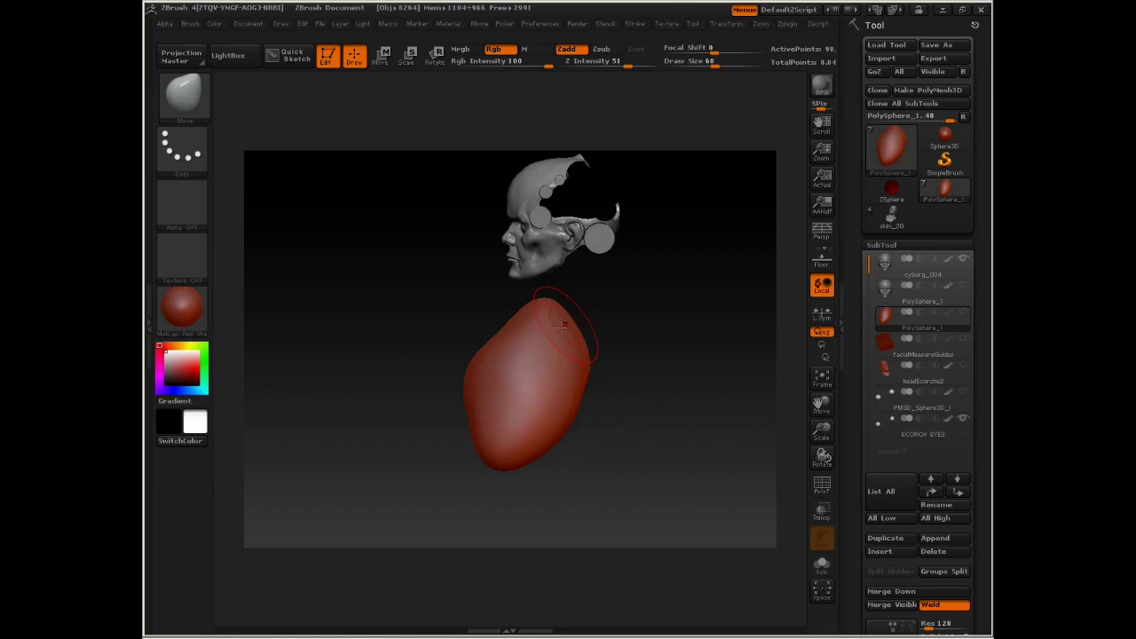
pyautogui.moveTo(459, 328)
pyautogui.mouseDown()
pyautogui.moveTo(625, 326)
pyautogui.moveTo(471, 323)
pyautogui.mouseUp()
pyautogui.press('space')
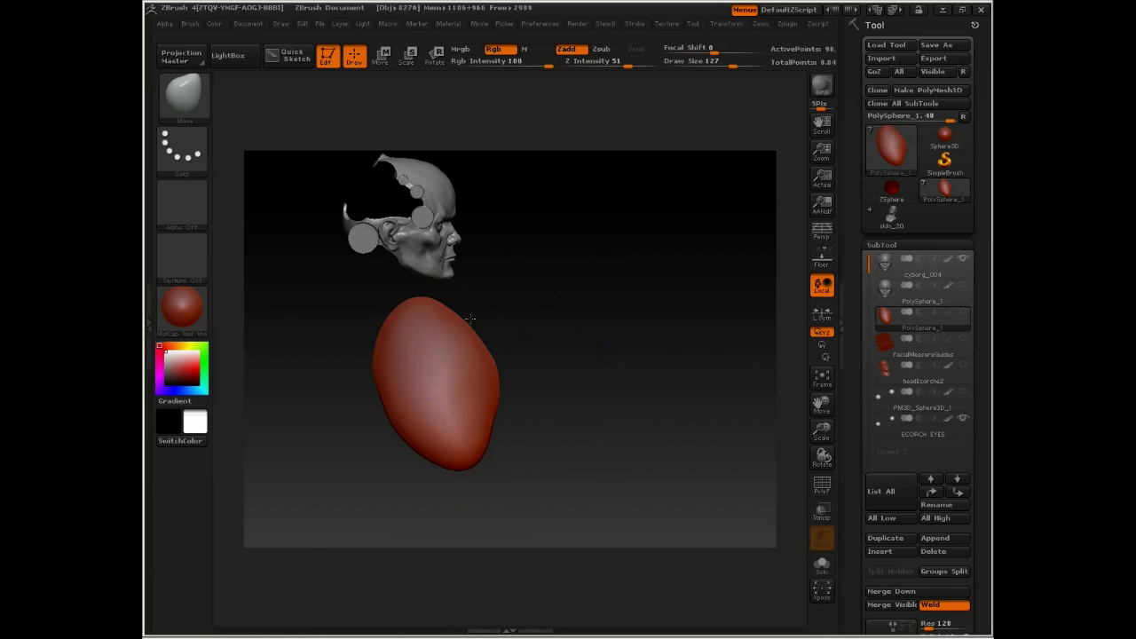
# Shift the rib cage horizontally backward so it sits beneath the head in side view.
pyautogui.press('w')
pyautogui.moveTo(439, 391); pyautogui.dragTo(581, 391)
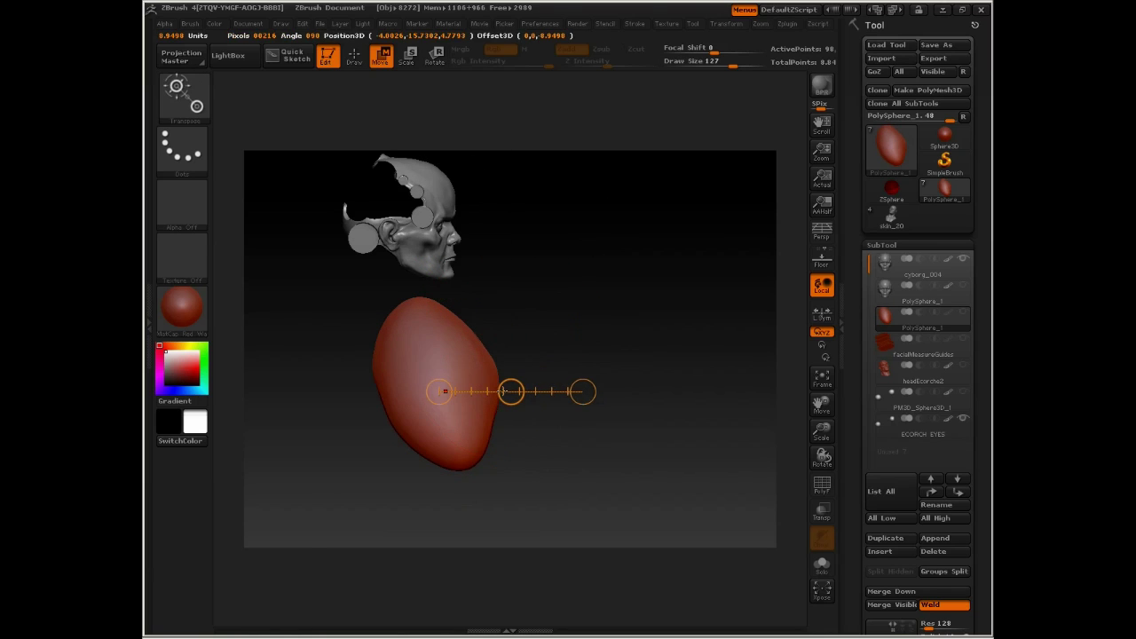
pyautogui.moveTo(511, 391); pyautogui.dragTo(482, 395)
pyautogui.keyDown('shift'); pyautogui.moveTo(568, 308); pyautogui.dragTo(564, 276); pyautogui.keyUp('shift')
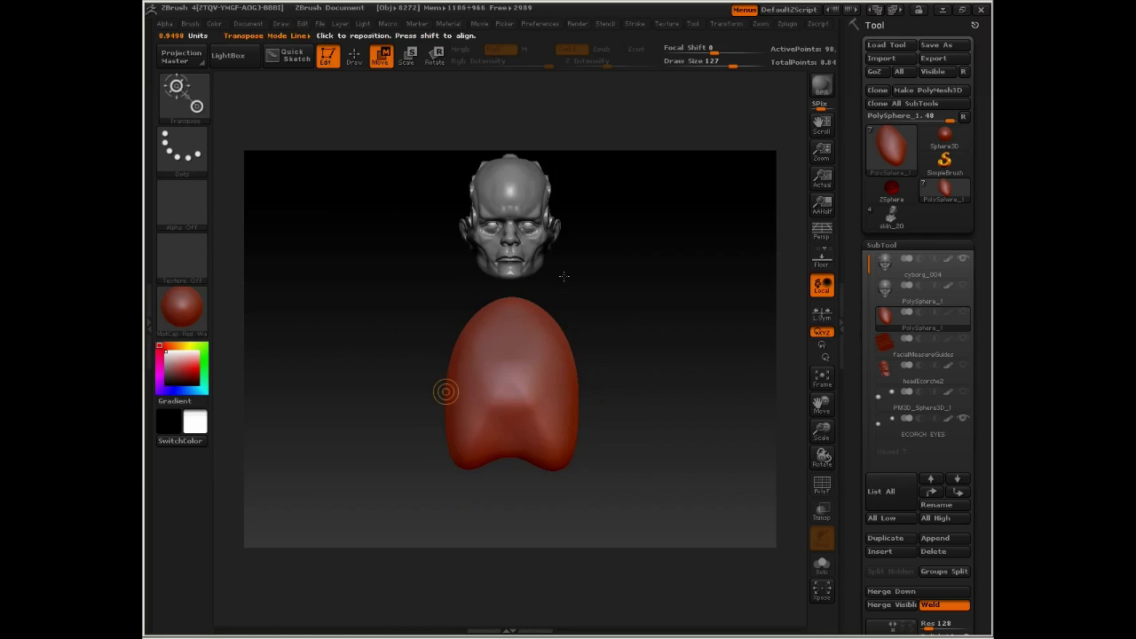
pyautogui.moveTo(655, 263); pyautogui.dragTo(540, 316)
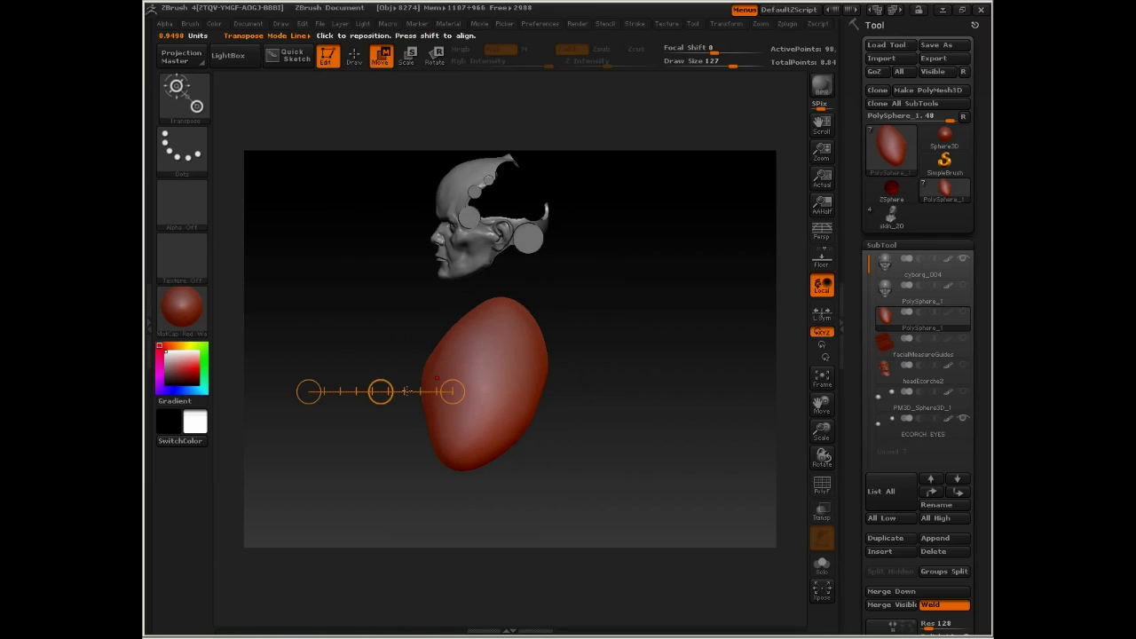
pyautogui.moveTo(381, 391); pyautogui.dragTo(394, 393)
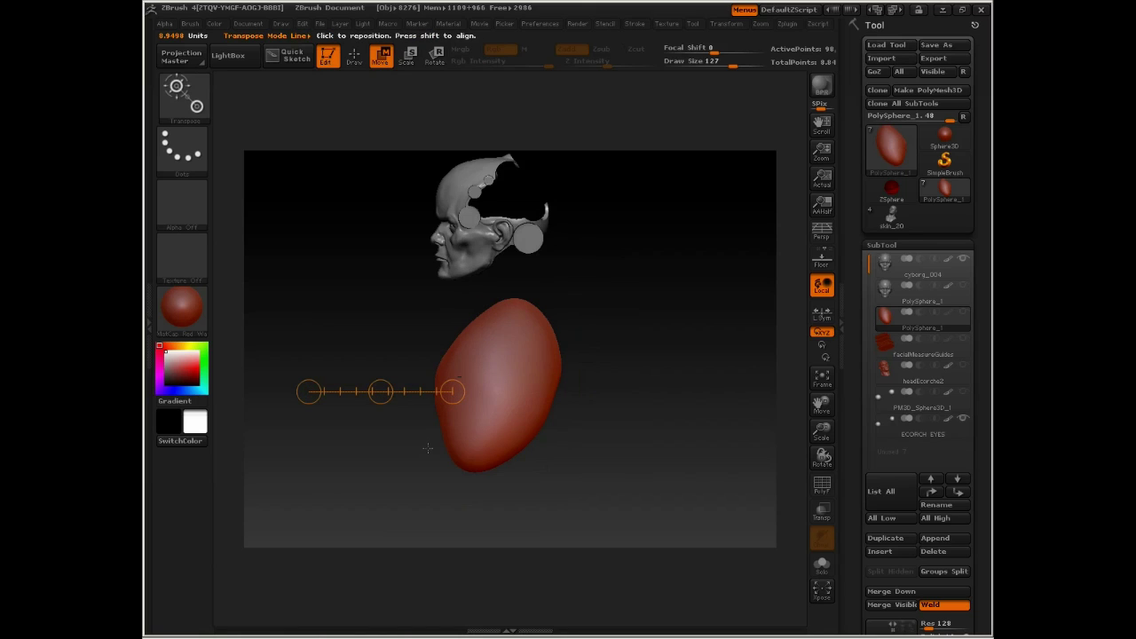
# Fill out the lower back contour of the rib cage with the Move brush, starting at draw size 82.
pyautogui.press('q')
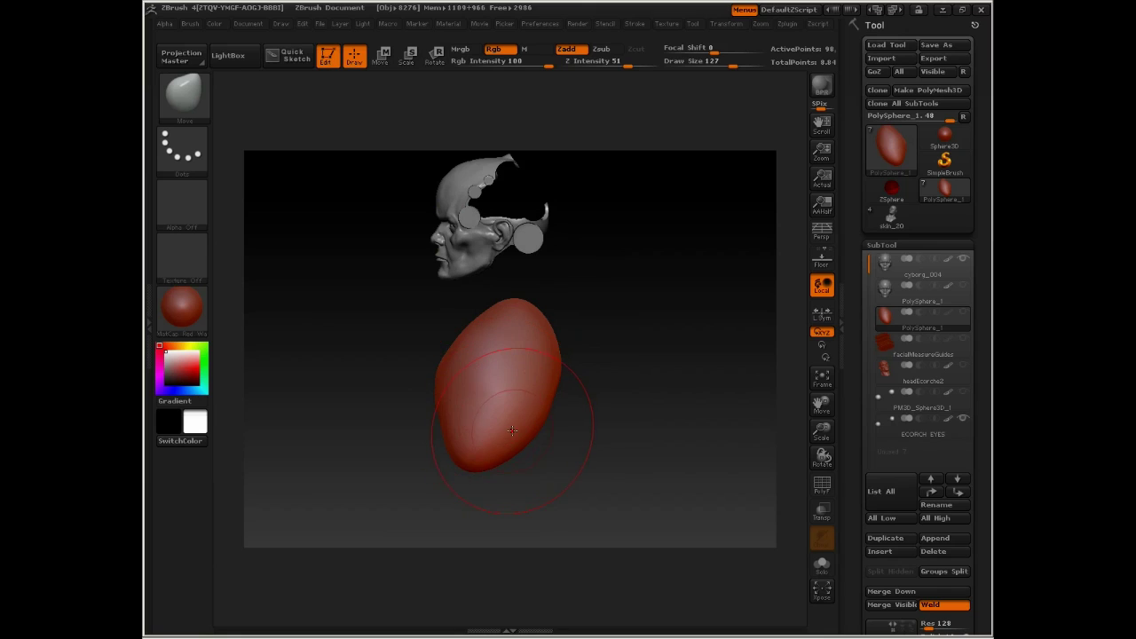
pyautogui.press('space')
pyautogui.moveTo(512, 431); pyautogui.dragTo(522, 457)
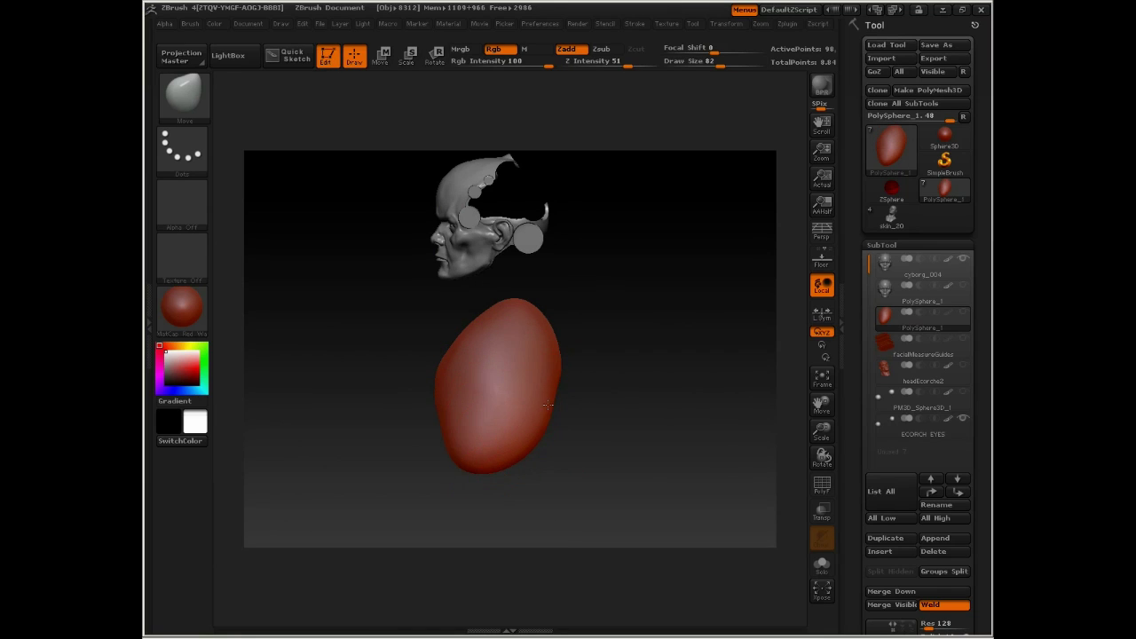
pyautogui.press('space')
pyautogui.moveTo(560, 383)
pyautogui.mouseDown()
pyautogui.moveTo(569, 379)
pyautogui.moveTo(550, 390)
pyautogui.mouseUp()
pyautogui.moveTo(520, 454)
pyautogui.mouseDown()
pyautogui.moveTo(457, 462)
pyautogui.moveTo(533, 452)
pyautogui.mouseUp()
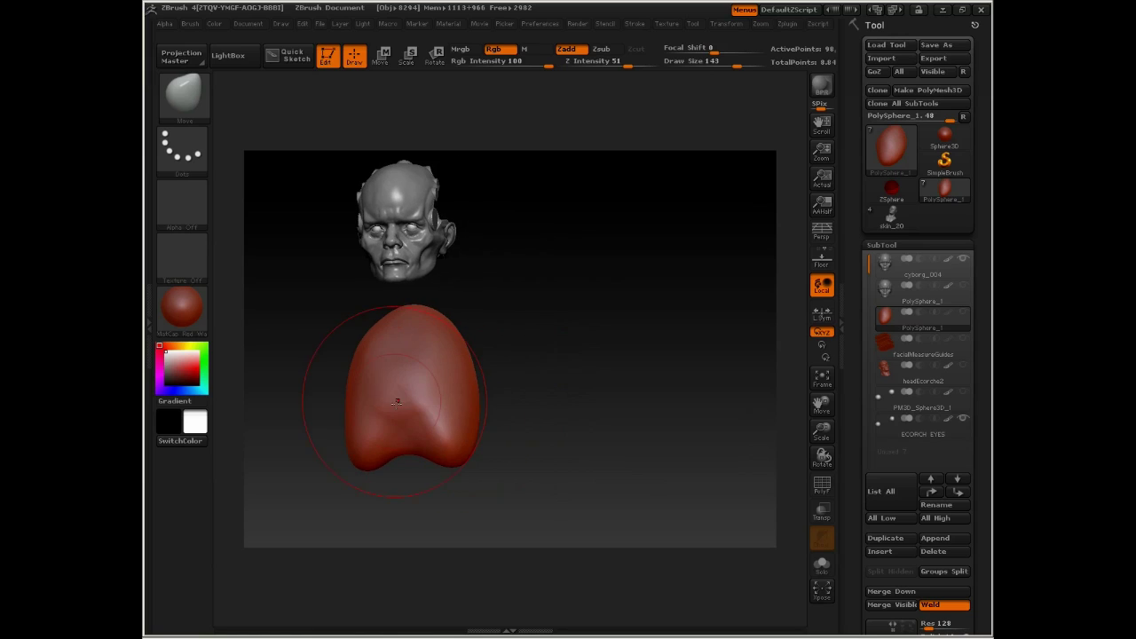
# Carve the arch under the front of the rib cage with the Standard brush at draw size 33.
pyautogui.press('b')
pyautogui.press('s')
pyautogui.press('t')
pyautogui.press('space')
pyautogui.moveTo(422, 400)
pyautogui.mouseDown()
pyautogui.moveTo(391, 400)
pyautogui.moveTo(393, 433)
pyautogui.moveTo(400, 400)
pyautogui.moveTo(398, 410)
pyautogui.mouseUp()
# Sculpt a spine groove down the back of the rib cage with the ClayTubes brush at draw size 51.
pyautogui.press('space')
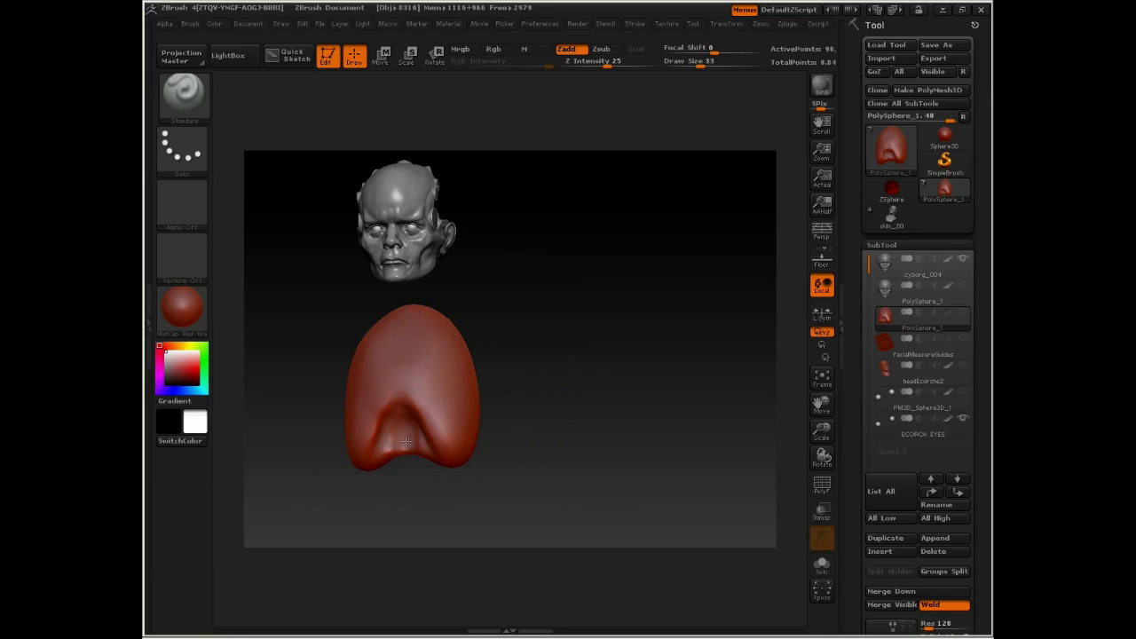
pyautogui.moveTo(512, 391)
pyautogui.mouseDown()
pyautogui.moveTo(497, 355)
pyautogui.moveTo(413, 416)
pyautogui.moveTo(390, 380)
pyautogui.moveTo(394, 418)
pyautogui.moveTo(391, 359)
pyautogui.moveTo(390, 394)
pyautogui.mouseUp()
pyautogui.press('b')
pyautogui.press('c')
pyautogui.press('t')
pyautogui.press('space')
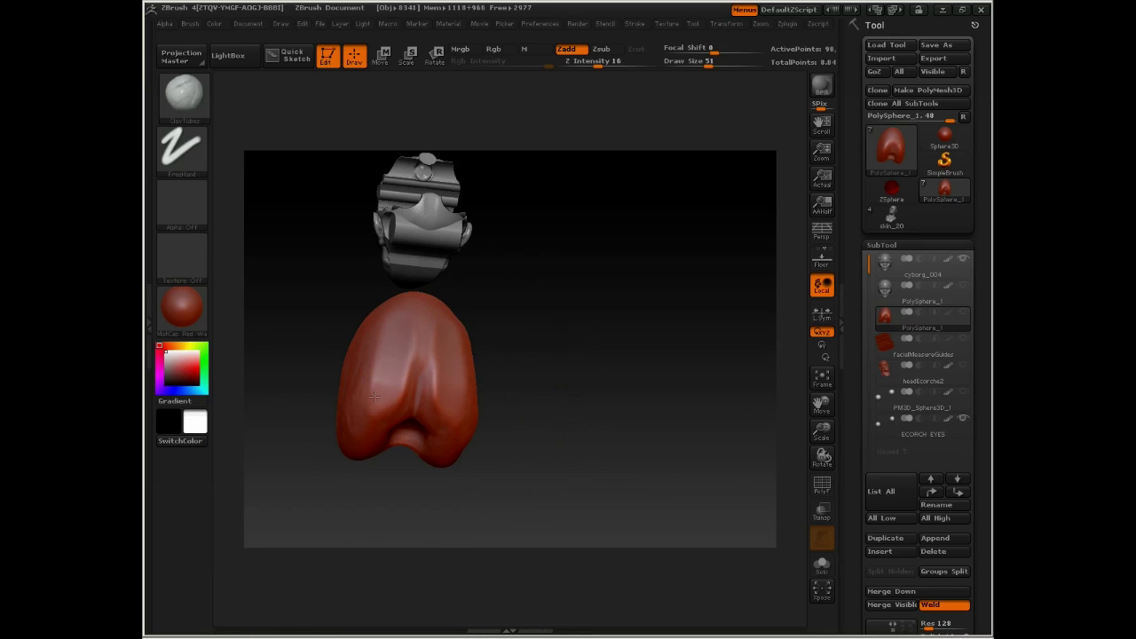
# Switch the material to BasicMaterial and build up the front and sides of the rib cage with ClayTubes strokes.
pyautogui.click(181, 306)
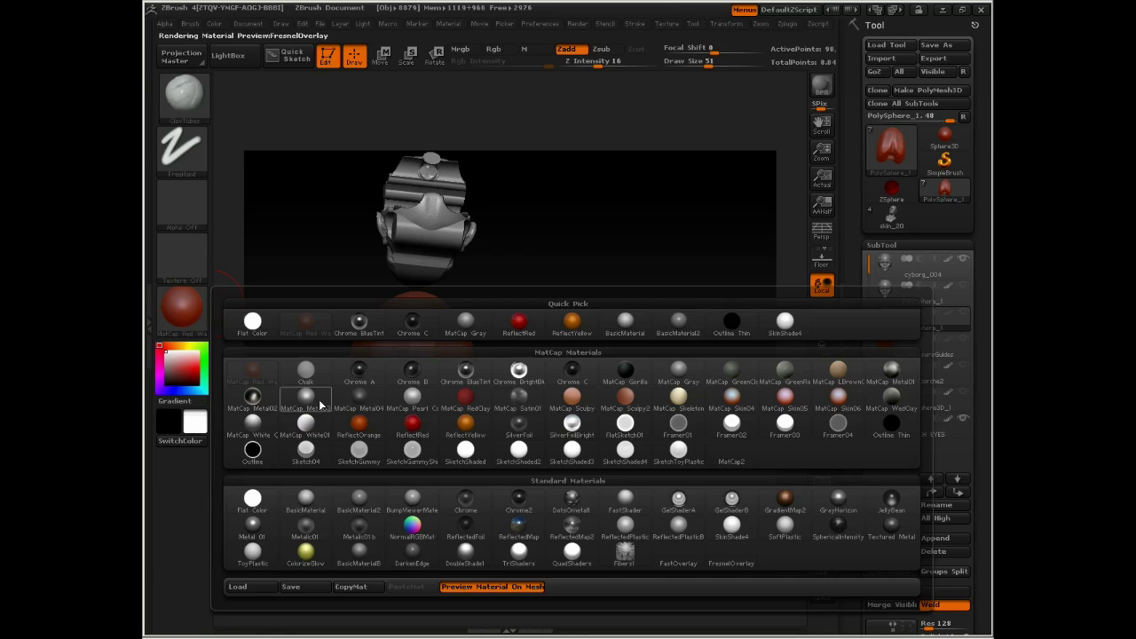
pyautogui.click(312, 497)
pyautogui.moveTo(296, 350)
pyautogui.mouseDown()
pyautogui.moveTo(347, 367)
pyautogui.moveTo(479, 337)
pyautogui.mouseUp()
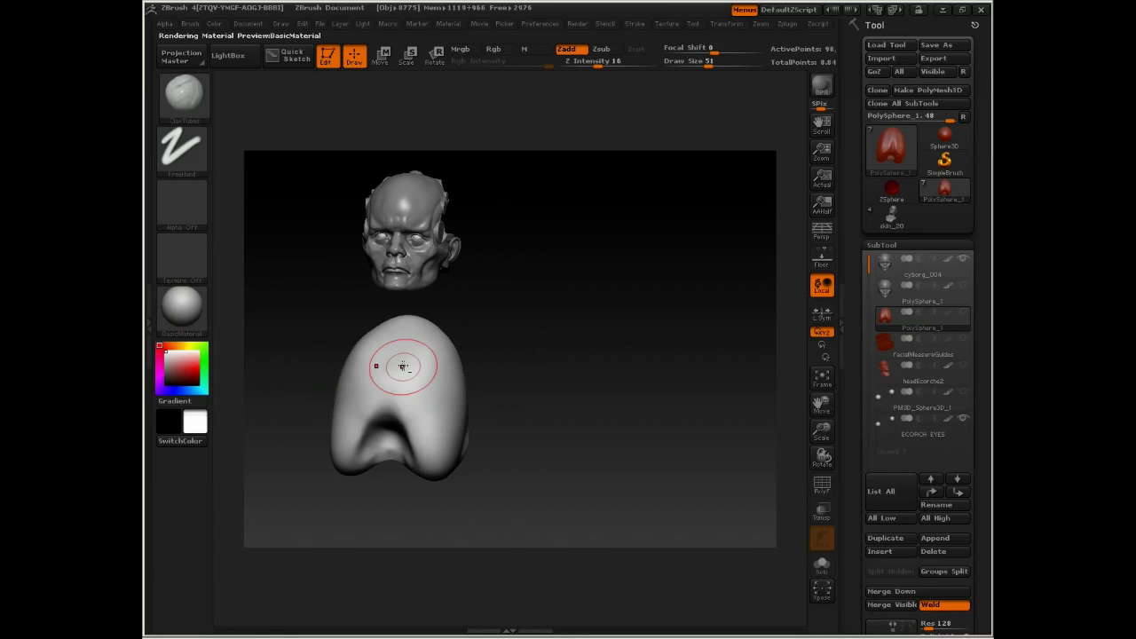
pyautogui.moveTo(399, 348)
pyautogui.mouseDown()
pyautogui.moveTo(399, 395)
pyautogui.moveTo(416, 428)
pyautogui.mouseUp()
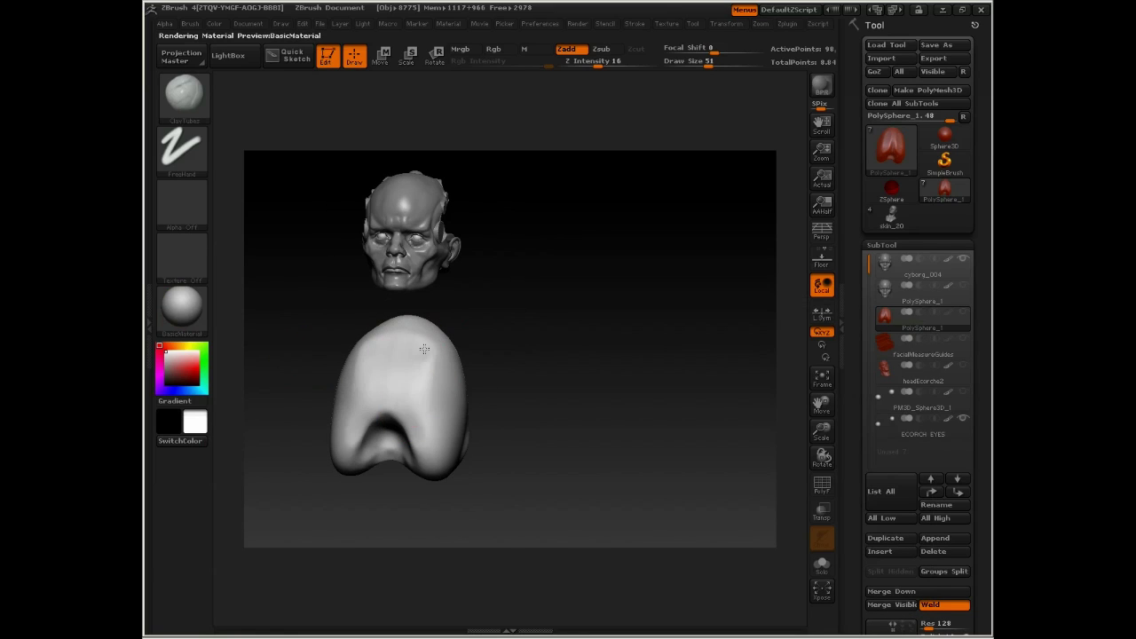
pyautogui.moveTo(423, 367); pyautogui.dragTo(431, 439)
pyautogui.moveTo(488, 340); pyautogui.dragTo(450, 375)
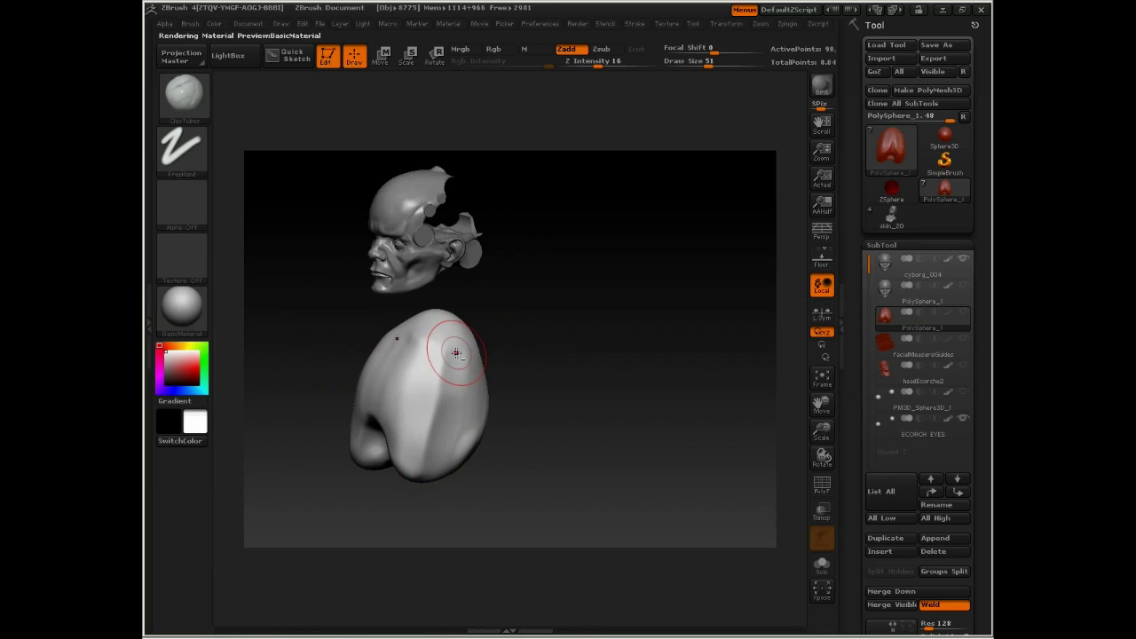
pyautogui.moveTo(500, 322); pyautogui.dragTo(573, 312)
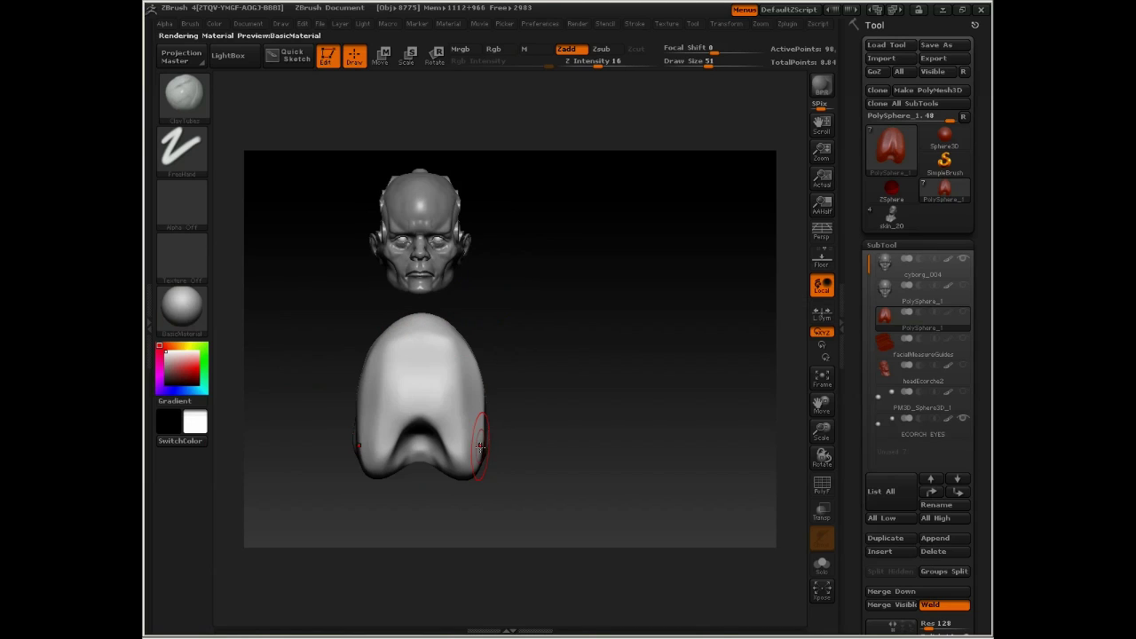
# Flatten the front and side planes of the rib cage with the mPolish brush at draw size 47.
pyautogui.press('b')
pyautogui.press('m')
pyautogui.press('p')
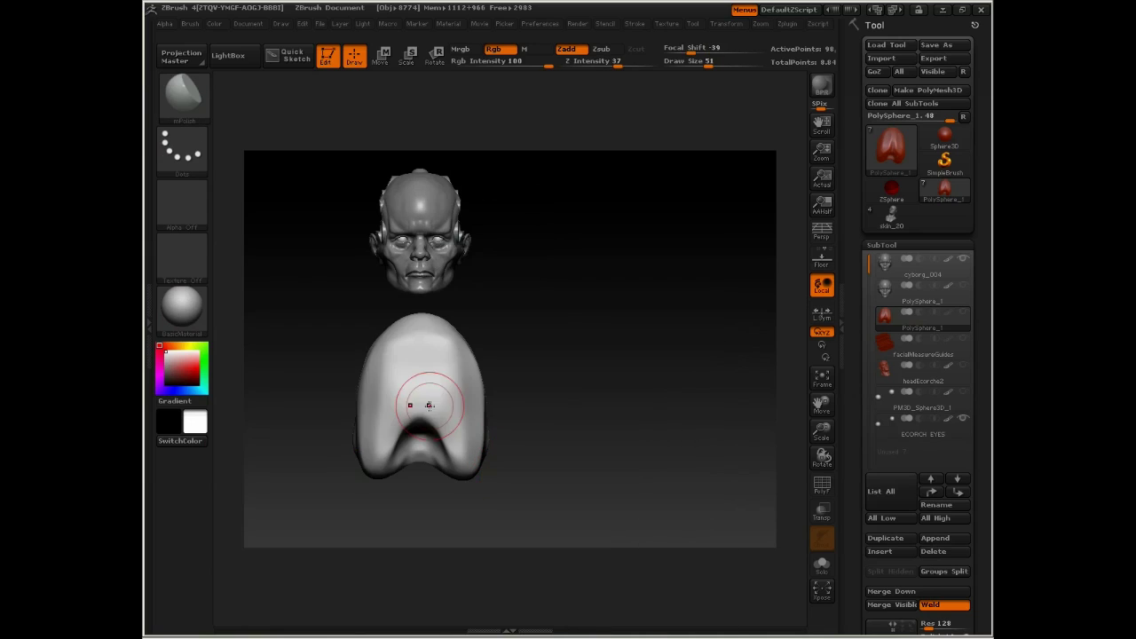
pyautogui.press('space')
pyautogui.click(433, 361)
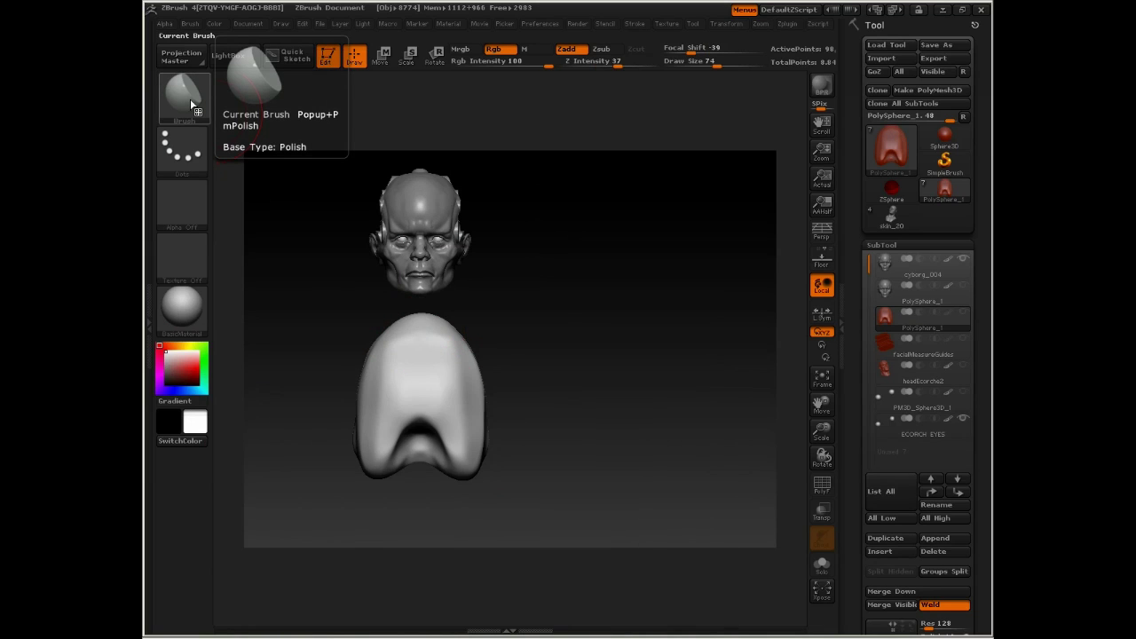
pyautogui.moveTo(452, 322)
pyautogui.mouseDown()
pyautogui.moveTo(418, 373)
pyautogui.moveTo(441, 348)
pyautogui.mouseUp()
pyautogui.press('space')
pyautogui.click(391, 389)
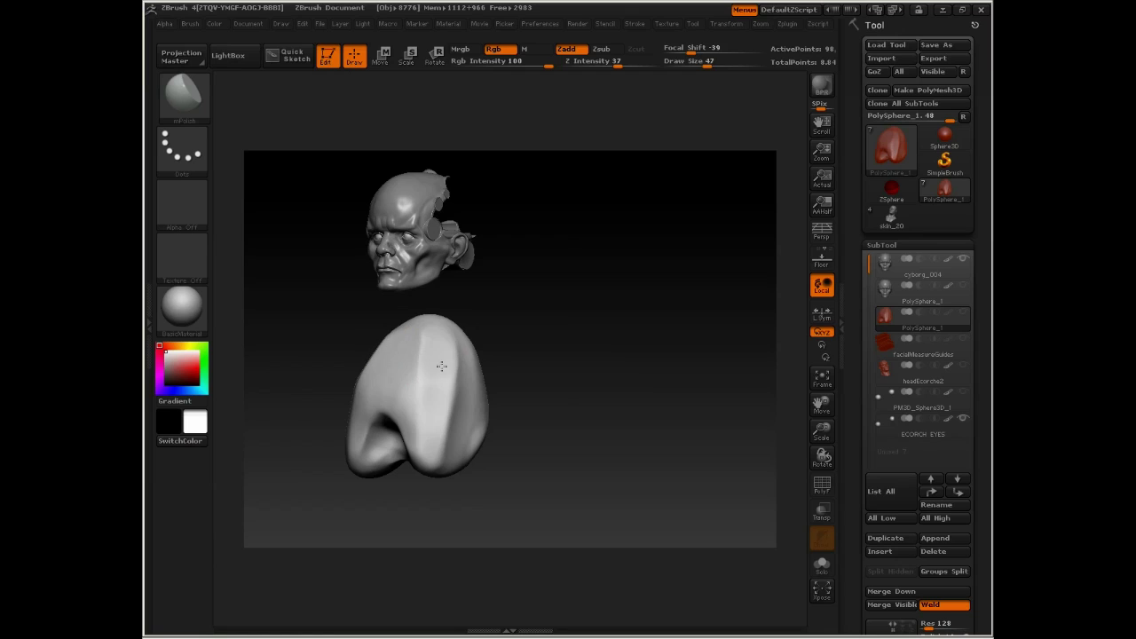
pyautogui.moveTo(435, 474); pyautogui.dragTo(445, 479)
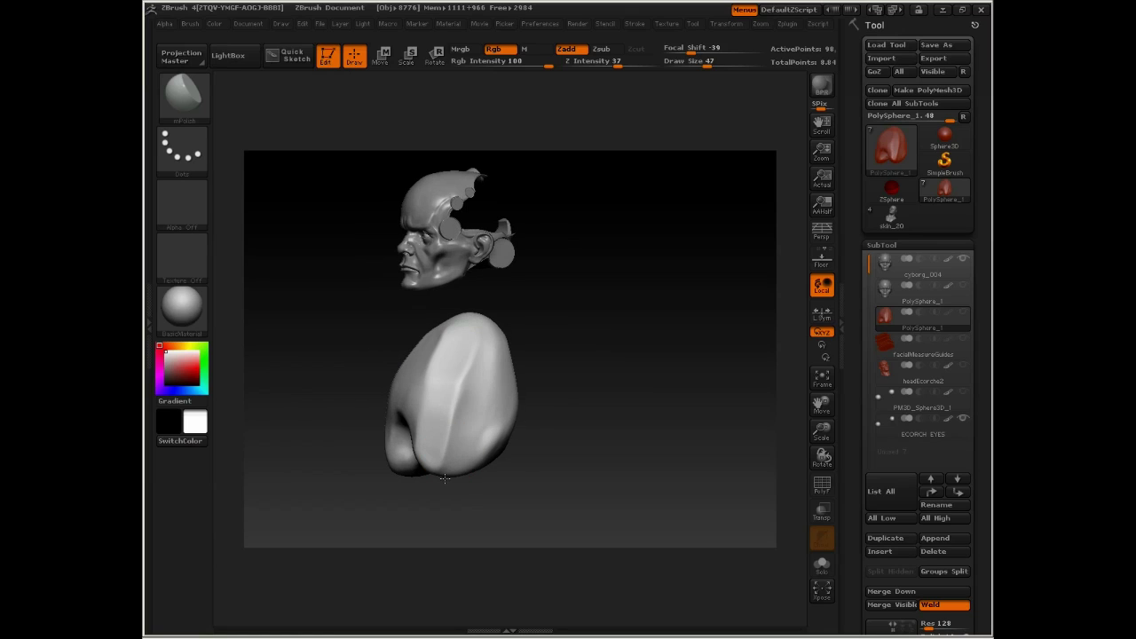
pyautogui.moveTo(501, 337); pyautogui.dragTo(515, 339)
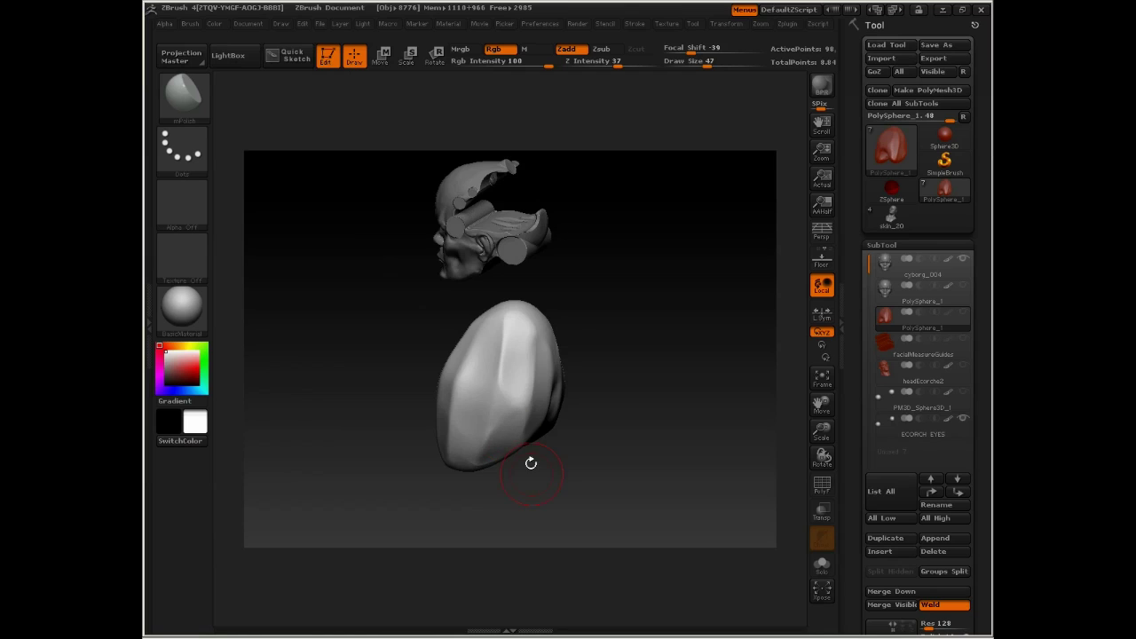
# Lower the rib cage by two subdivision levels and widen its outline with the Move brush at draw size 97.
pyautogui.moveTo(531, 463)
pyautogui.mouseDown()
pyautogui.moveTo(545, 330)
pyautogui.moveTo(541, 376)
pyautogui.moveTo(541, 342)
pyautogui.moveTo(508, 430)
pyautogui.mouseUp()
pyautogui.hotkey('shift', 'd')
pyautogui.hotkey('shift', 'd')
pyautogui.press('space')
pyautogui.moveTo(490, 355)
pyautogui.mouseDown()
pyautogui.moveTo(539, 367)
pyautogui.moveTo(526, 363)
pyautogui.moveTo(534, 342)
pyautogui.mouseUp()
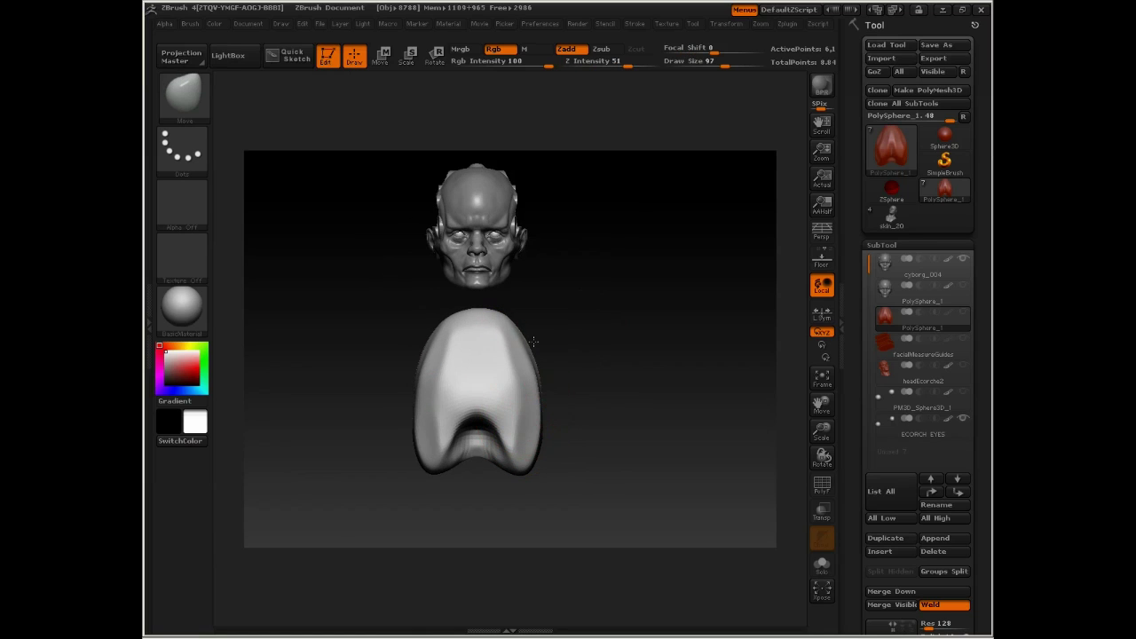
pyautogui.moveTo(533, 410); pyautogui.dragTo(538, 456)
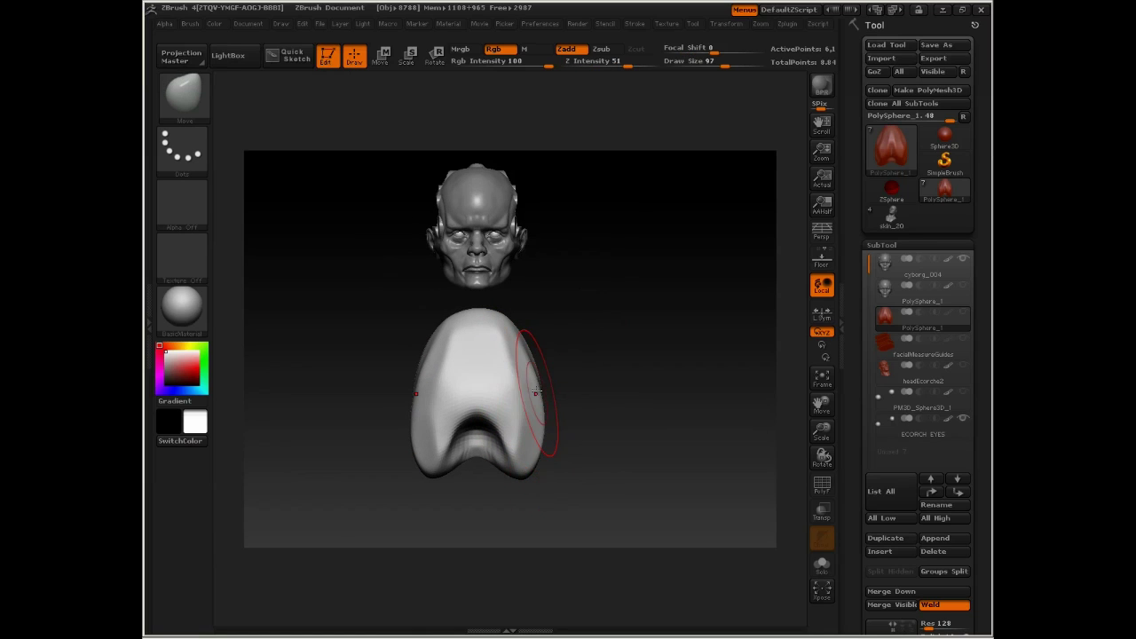
pyautogui.moveTo(532, 393); pyautogui.dragTo(546, 396)
pyautogui.moveTo(524, 343); pyautogui.dragTo(500, 316)
pyautogui.moveTo(656, 341); pyautogui.dragTo(560, 350)
pyautogui.moveTo(545, 406)
pyautogui.mouseDown()
pyautogui.moveTo(533, 452)
pyautogui.moveTo(557, 383)
pyautogui.mouseUp()
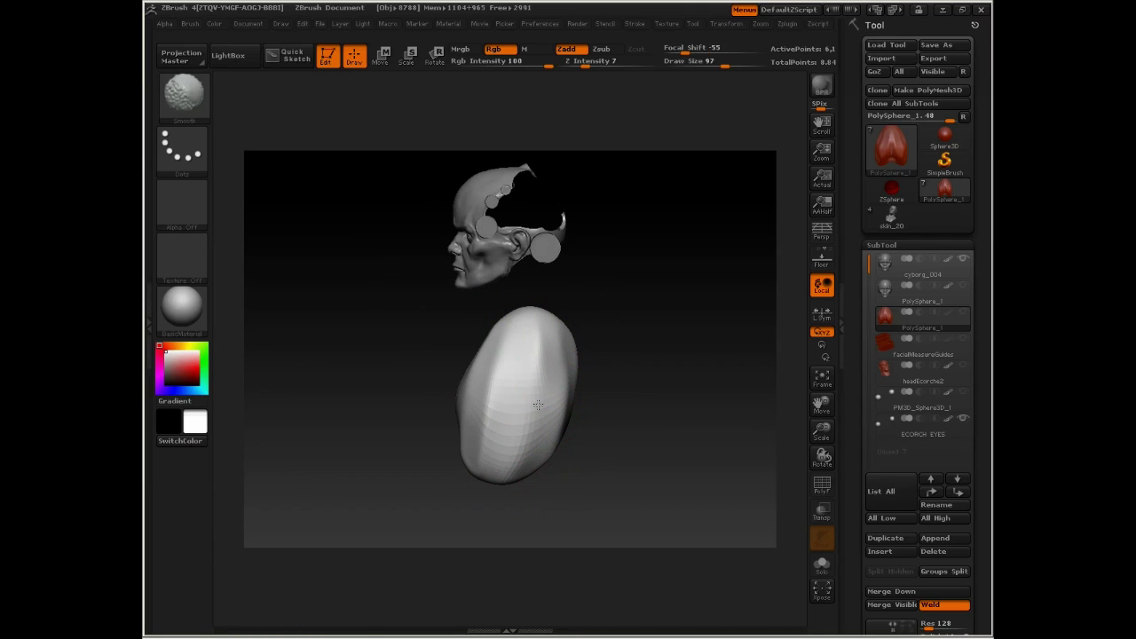
# Smooth the side and lower edge of the rib cage with the Smooth brush.
pyautogui.hotkey('shift', 'space')
pyautogui.moveTo(486, 446)
pyautogui.keyDown('shift'); pyautogui.mouseDown()
pyautogui.moveTo(513, 417)
pyautogui.moveTo(502, 446)
pyautogui.mouseUp(); pyautogui.keyUp('shift')
pyautogui.keyDown('shift'); pyautogui.click(471, 461); pyautogui.keyUp('shift')
pyautogui.moveTo(562, 346)
pyautogui.keyDown('shift'); pyautogui.mouseDown()
pyautogui.moveTo(510, 344)
pyautogui.moveTo(568, 373)
pyautogui.moveTo(529, 442)
pyautogui.mouseUp(); pyautogui.keyUp('shift')
# Carve a vertical groove down the centre of the rib cage's back with the Standard brush at draw size 37.
pyautogui.moveTo(534, 393)
pyautogui.mouseDown()
pyautogui.moveTo(533, 345)
pyautogui.moveTo(546, 326)
pyautogui.mouseUp()
pyautogui.press('b')
pyautogui.press('s')
pyautogui.press('t')
pyautogui.press('space')
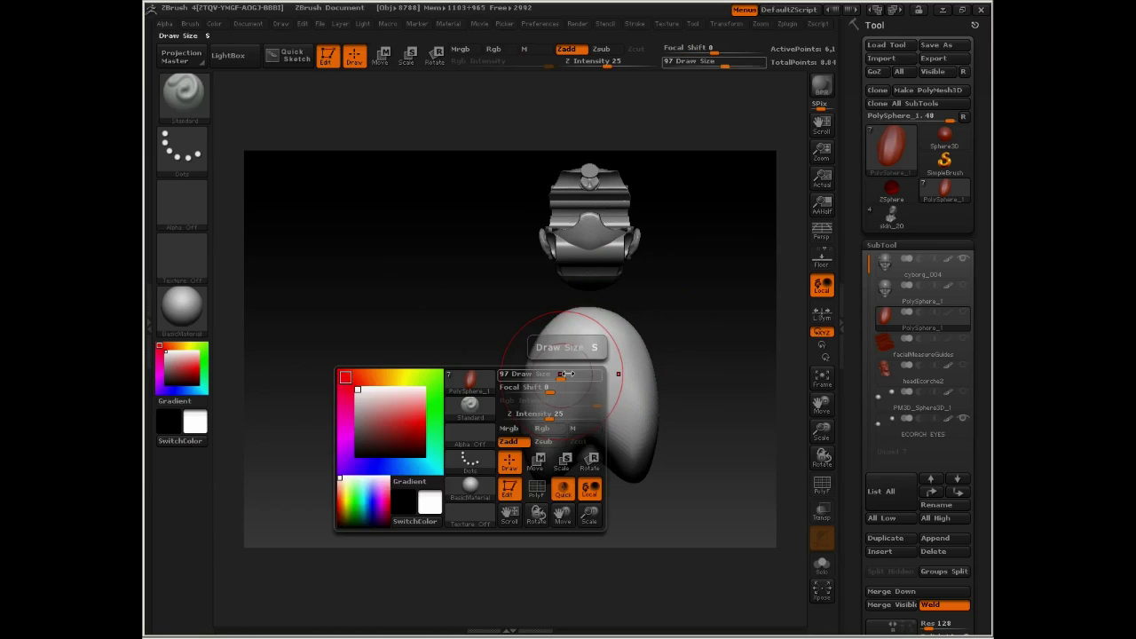
pyautogui.moveTo(558, 375); pyautogui.dragTo(530, 375)
pyautogui.moveTo(588, 320); pyautogui.dragTo(590, 428)
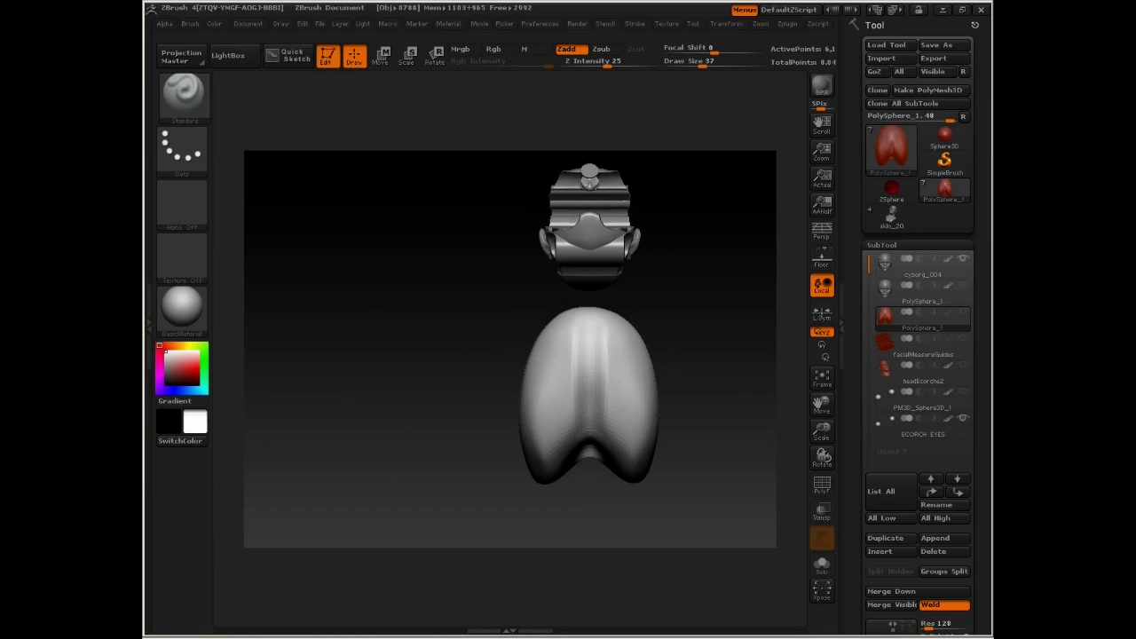
# Push the lower front of the rib cage's profile outward with the Move brush at draw size 88.
pyautogui.moveTo(729, 295); pyautogui.dragTo(628, 362)
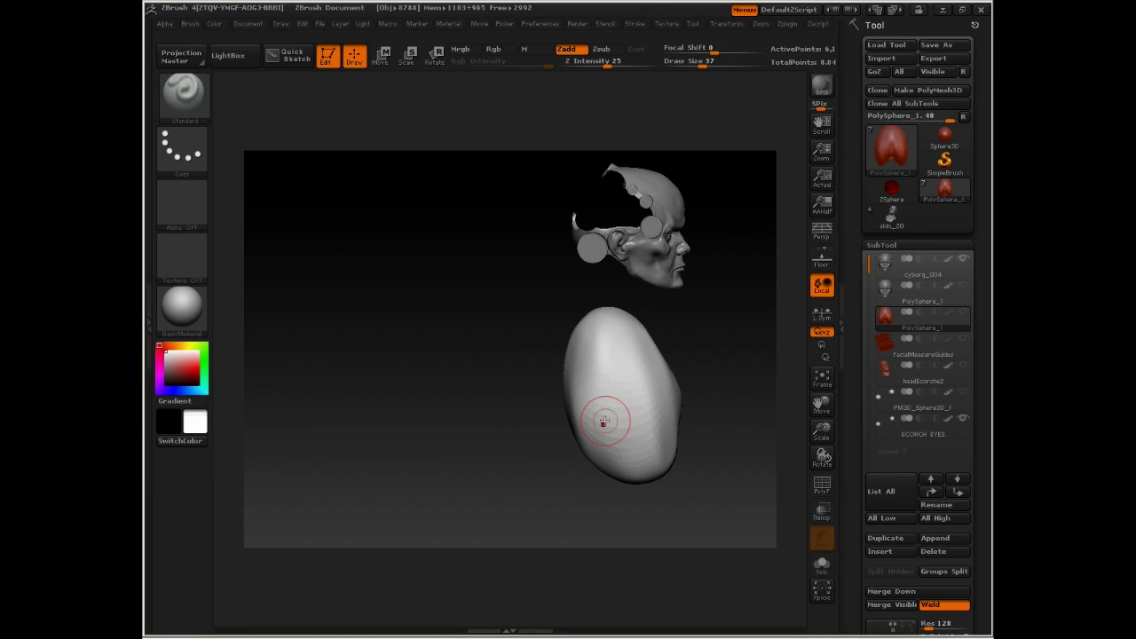
pyautogui.press('space')
pyautogui.press('b')
pyautogui.press('m')
pyautogui.press('v')
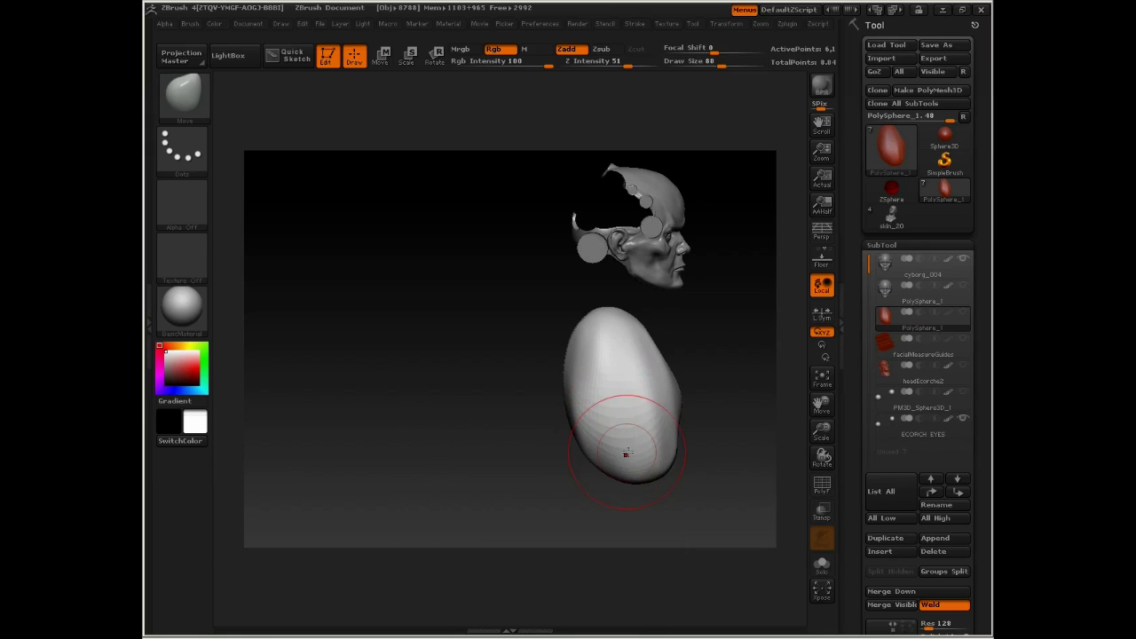
pyautogui.moveTo(666, 390)
pyautogui.mouseDown()
pyautogui.moveTo(665, 355)
pyautogui.moveTo(651, 375)
pyautogui.moveTo(659, 436)
pyautogui.moveTo(673, 404)
pyautogui.mouseUp()
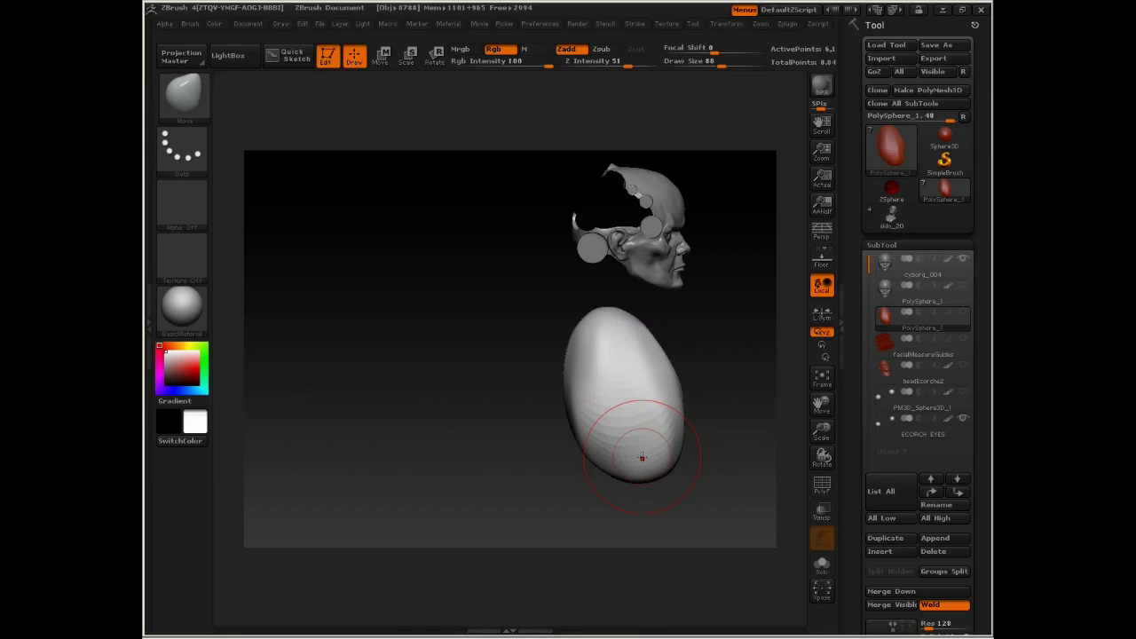
# Build up the front planes of the rib cage with ClayTubes strokes at draw size 31 and smooth them.
pyautogui.moveTo(736, 341); pyautogui.dragTo(364, 355)
pyautogui.moveTo(656, 353); pyautogui.dragTo(588, 334)
pyautogui.press('b')
pyautogui.press('c')
pyautogui.press('t')
pyautogui.press('space')
pyautogui.moveTo(436, 402)
pyautogui.mouseDown()
pyautogui.moveTo(413, 404)
pyautogui.moveTo(441, 406)
pyautogui.moveTo(431, 441)
pyautogui.moveTo(465, 352)
pyautogui.mouseUp()
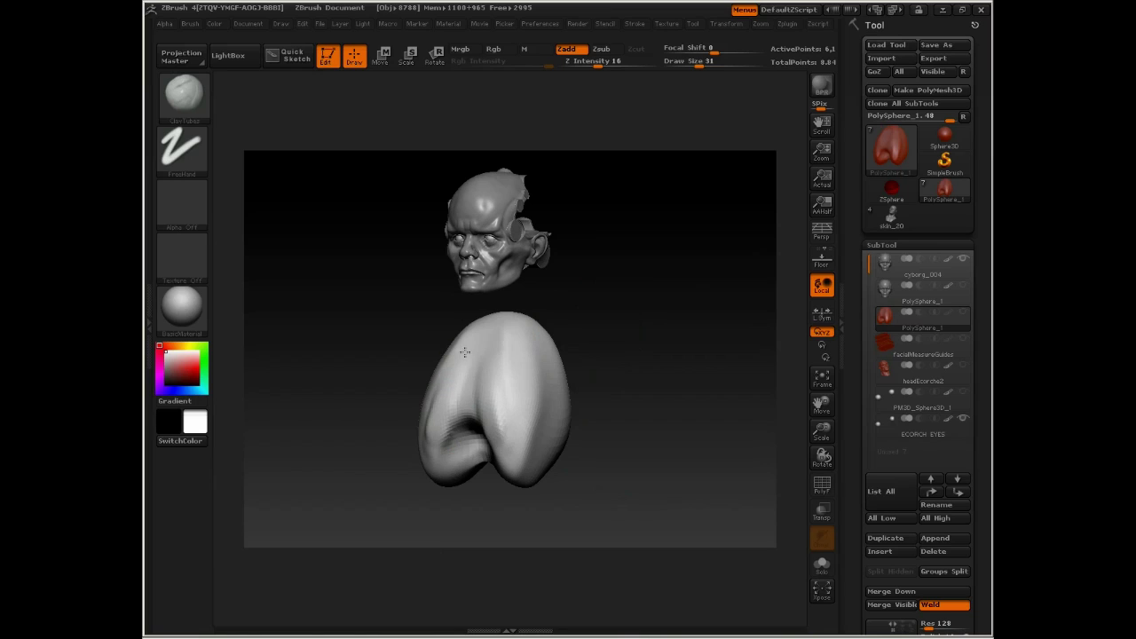
pyautogui.moveTo(446, 398)
pyautogui.mouseDown()
pyautogui.moveTo(466, 384)
pyautogui.moveTo(448, 404)
pyautogui.moveTo(449, 382)
pyautogui.mouseUp()
pyautogui.moveTo(482, 419)
pyautogui.mouseDown()
pyautogui.moveTo(493, 460)
pyautogui.moveTo(525, 469)
pyautogui.moveTo(509, 361)
pyautogui.mouseUp()
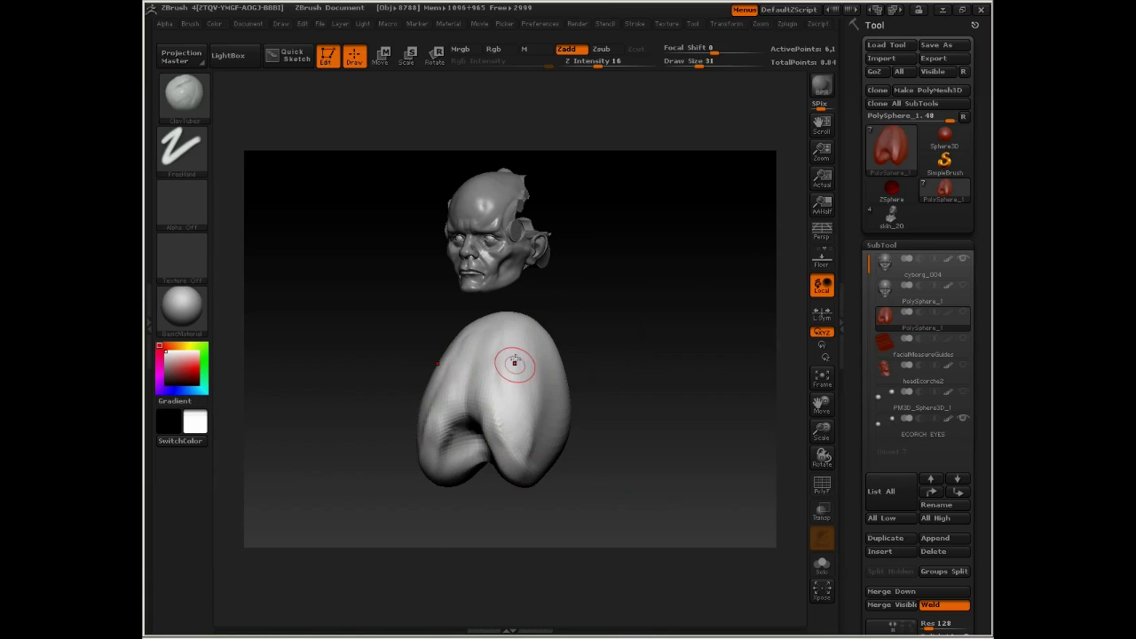
pyautogui.press('shift')
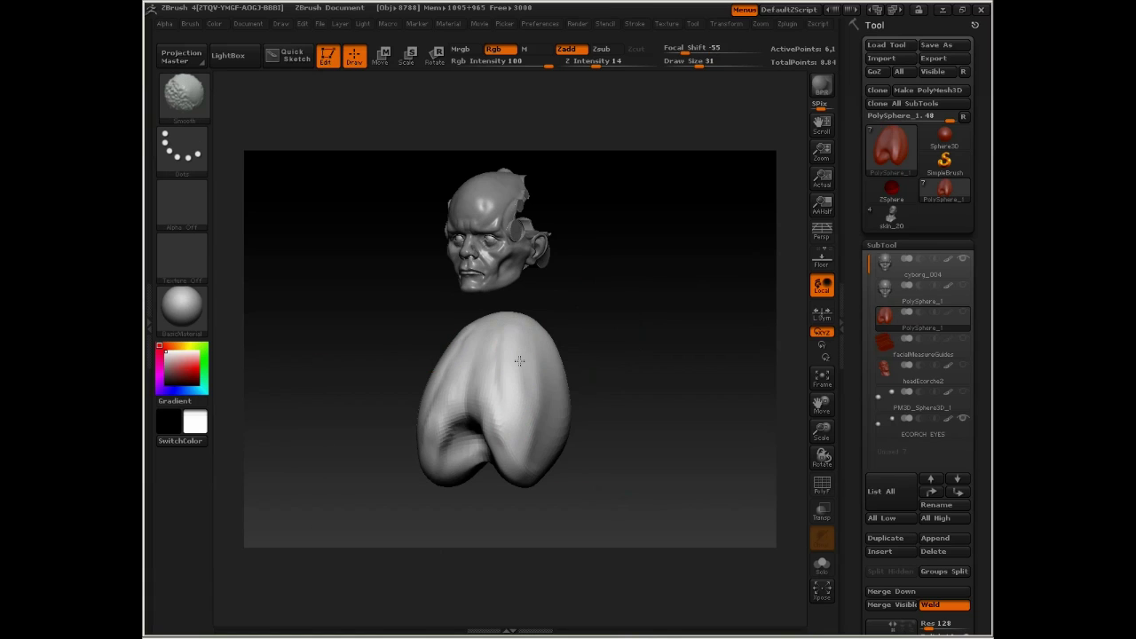
# Flatten the front, side and back planes of the rib cage with the mPolish brush at draw size 47 and Z Intensity 16.
pyautogui.press('b')
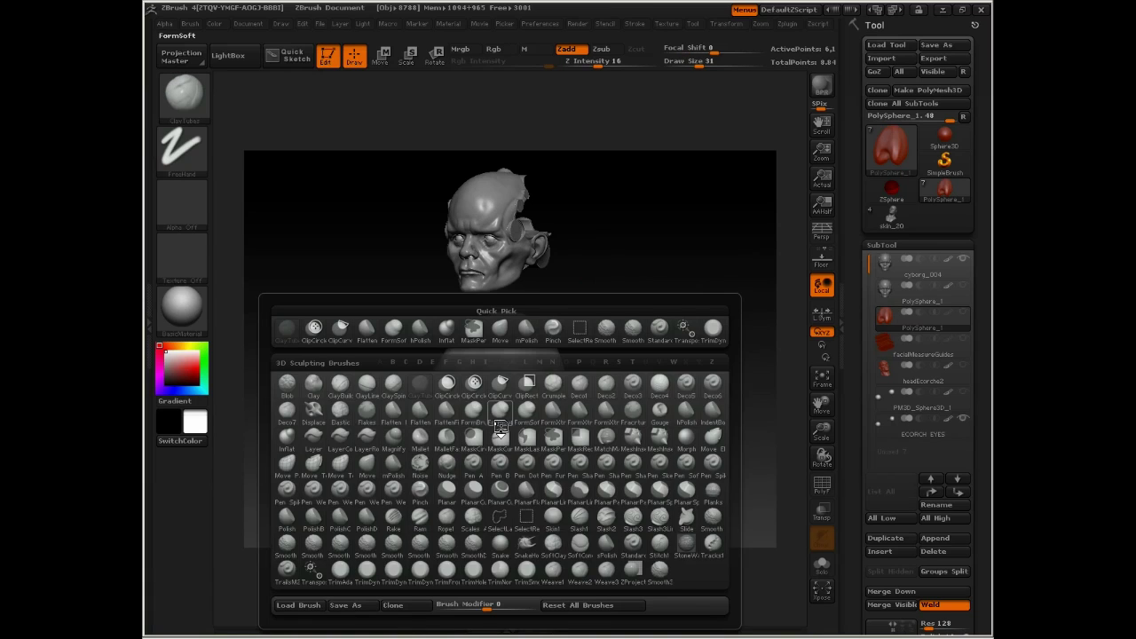
pyautogui.press('m')
pyautogui.press('p')
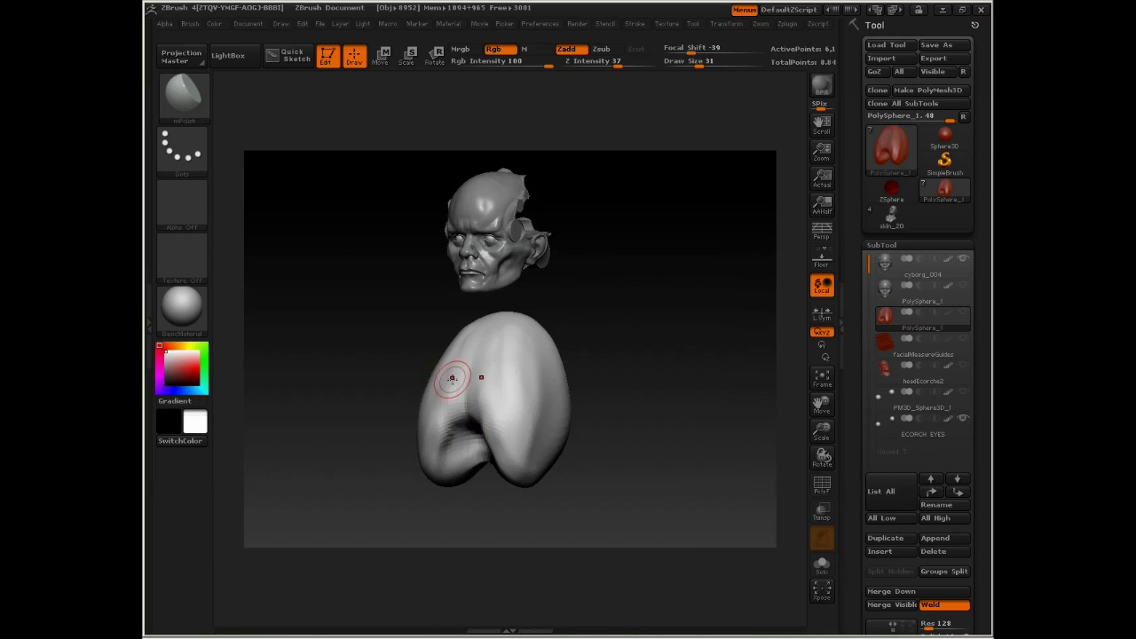
pyautogui.press('space')
pyautogui.moveTo(471, 428); pyautogui.dragTo(449, 429)
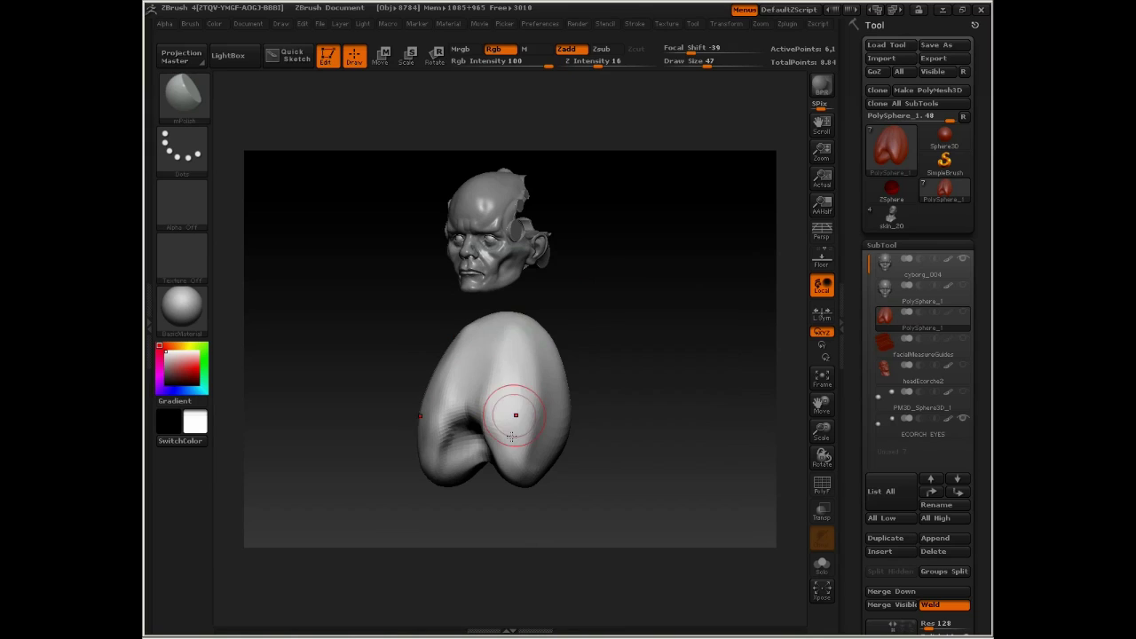
pyautogui.moveTo(553, 332); pyautogui.dragTo(549, 339)
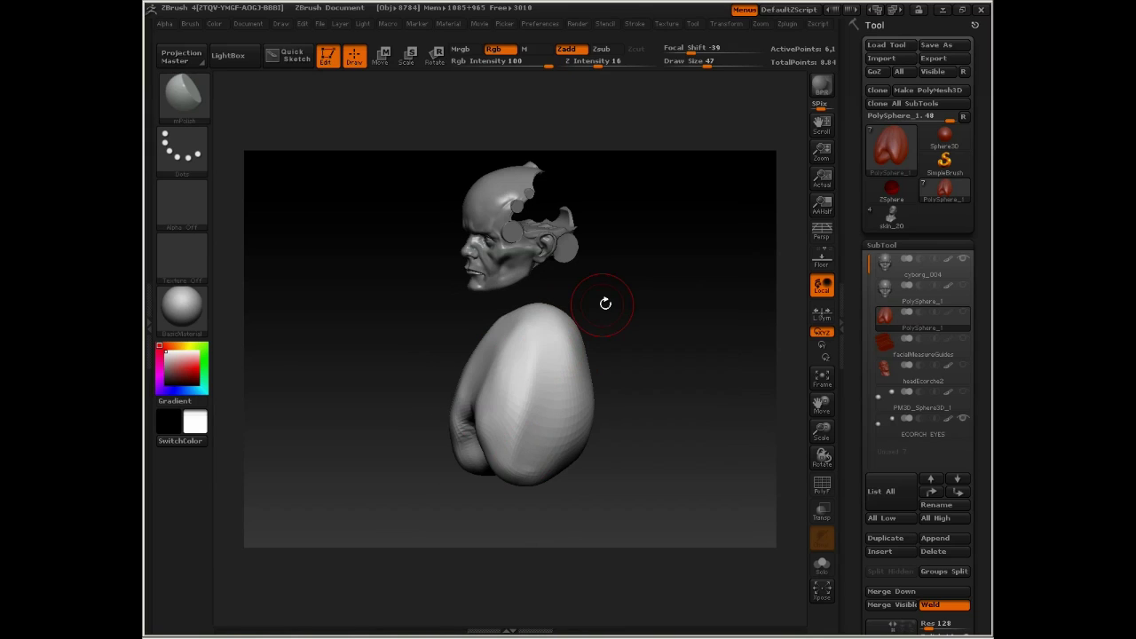
pyautogui.moveTo(605, 303); pyautogui.dragTo(582, 330)
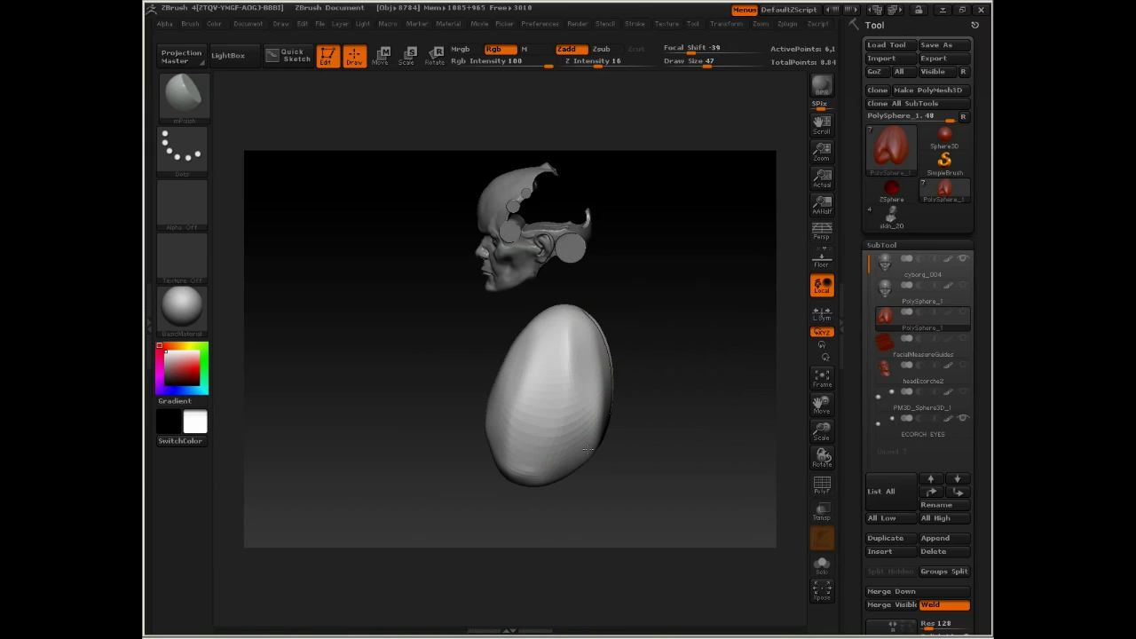
pyautogui.moveTo(588, 449); pyautogui.dragTo(609, 343)
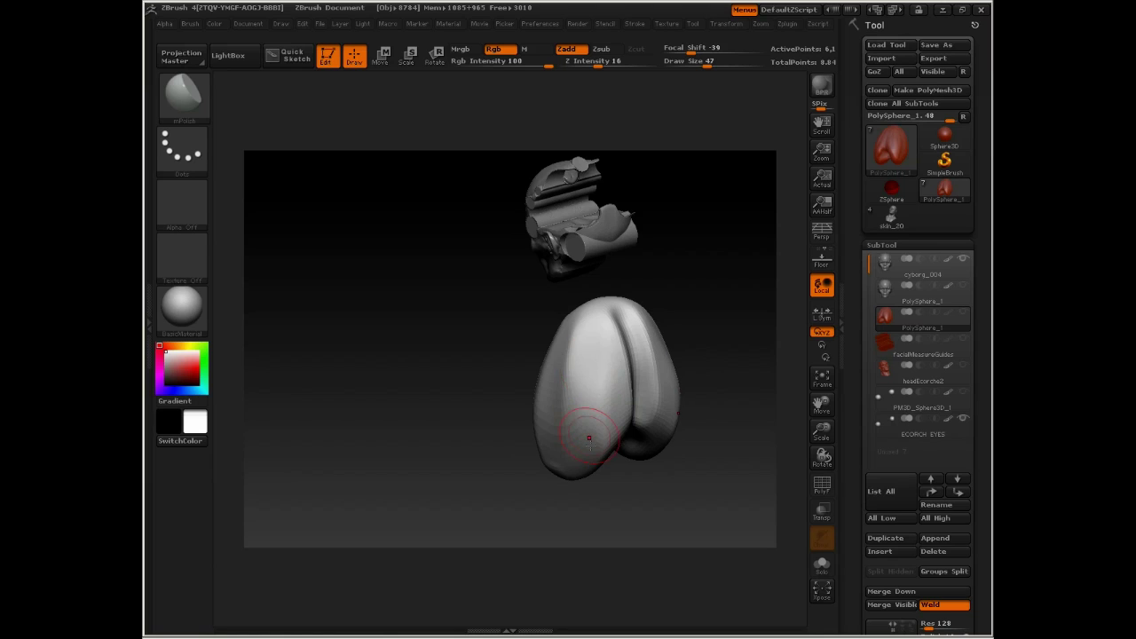
pyautogui.moveTo(588, 439); pyautogui.dragTo(600, 313)
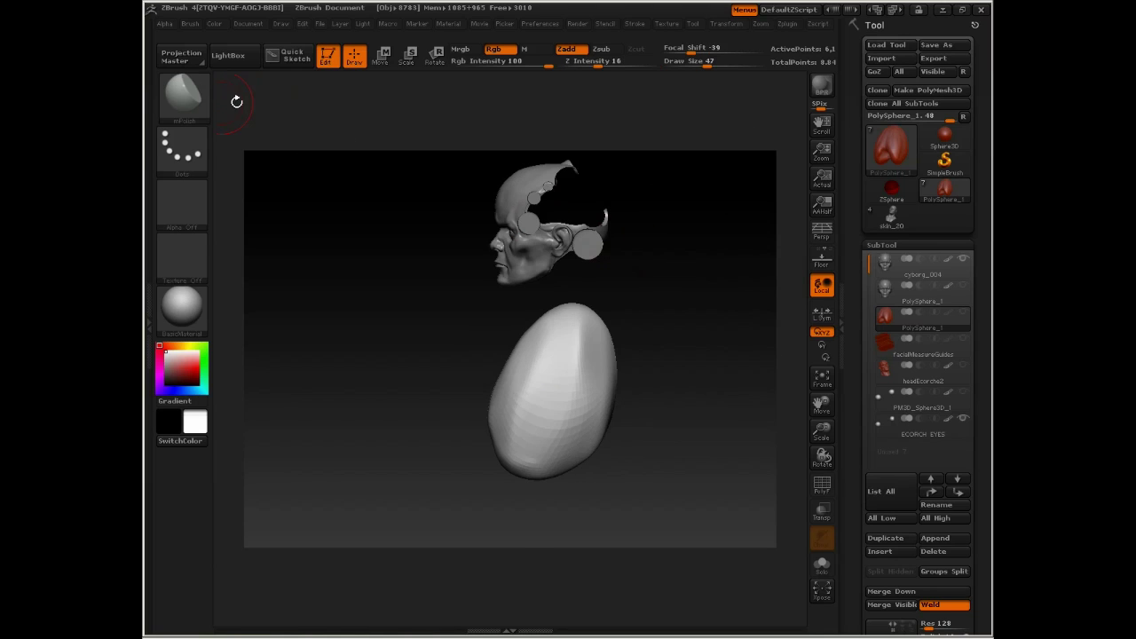
# Slice the top of the rib cage along a forward-sloping line with the ClipCurve brush.
pyautogui.click(181, 96)
pyautogui.click(455, 162)
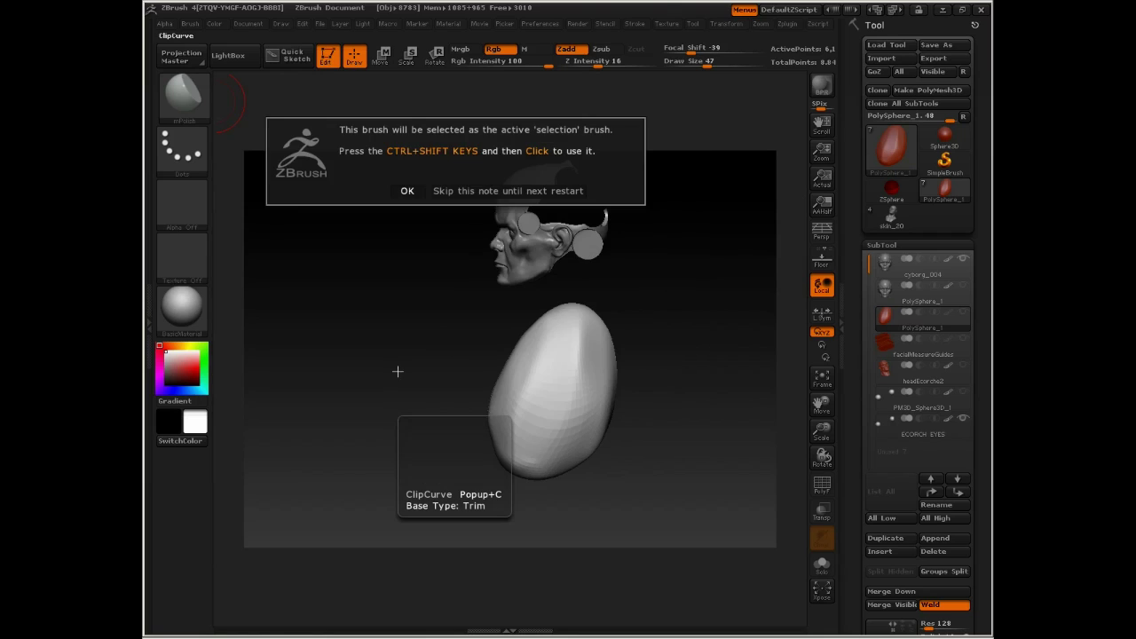
pyautogui.click(408, 192)
pyautogui.moveTo(656, 261)
pyautogui.mouseDown()
pyautogui.moveTo(515, 324)
pyautogui.moveTo(592, 290)
pyautogui.mouseUp()
pyautogui.moveTo(684, 261)
pyautogui.keyDown('ctrl'); pyautogui.keyDown('shift'); pyautogui.mouseDown()
pyautogui.moveTo(527, 322)
pyautogui.moveTo(725, 222)
pyautogui.moveTo(563, 301)
pyautogui.moveTo(737, 262)
pyautogui.moveTo(708, 264)
pyautogui.moveTo(675, 199)
pyautogui.moveTo(698, 257)
pyautogui.moveTo(675, 251)
pyautogui.moveTo(723, 252)
pyautogui.mouseUp(); pyautogui.keyUp('shift'); pyautogui.keyUp('ctrl')
pyautogui.moveTo(653, 253); pyautogui.dragTo(621, 284)
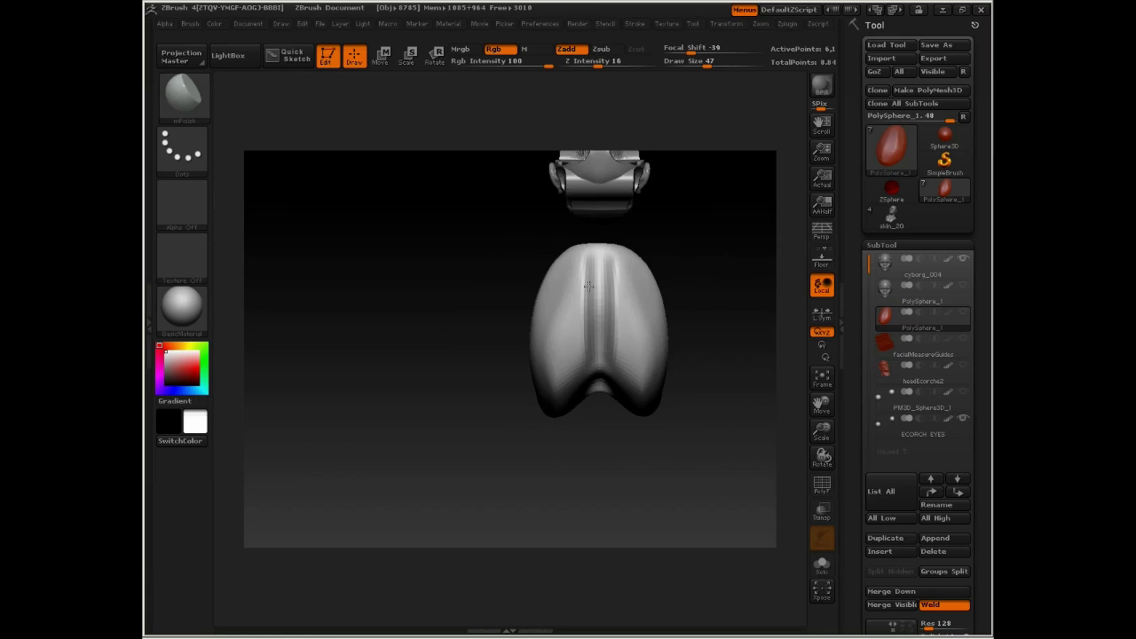
# Widen the lower sides of the rib cage from the back view with the Move brush at draw size 95.
pyautogui.moveTo(563, 430); pyautogui.dragTo(593, 233)
pyautogui.press('b')
pyautogui.press('m')
pyautogui.press('v')
pyautogui.press('space')
pyautogui.click(552, 342)
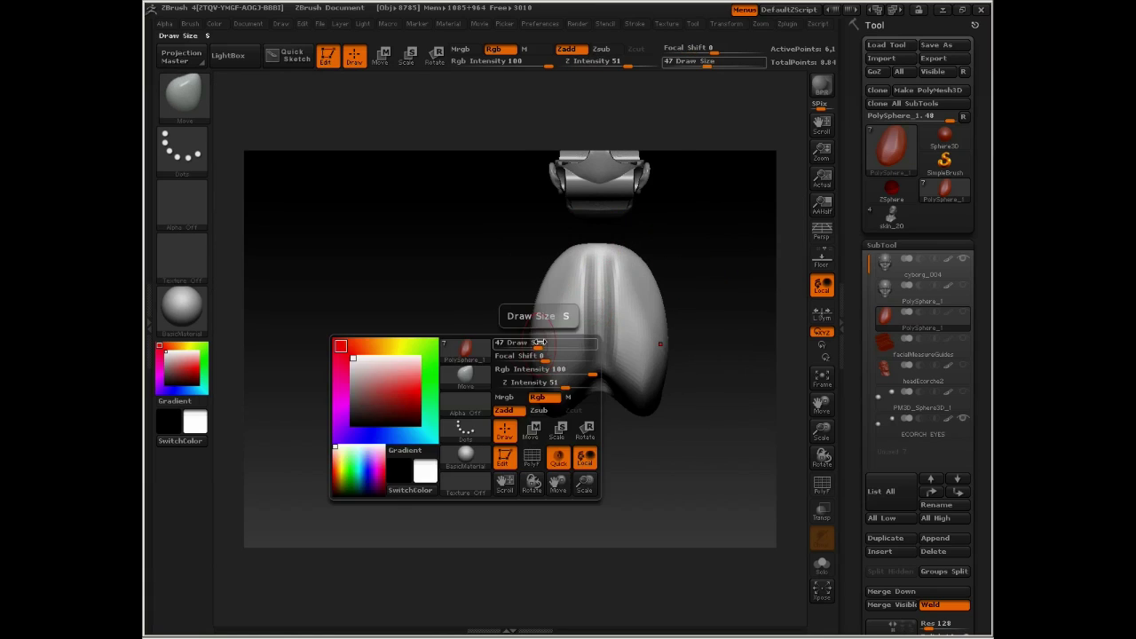
pyautogui.moveTo(539, 355); pyautogui.dragTo(530, 397)
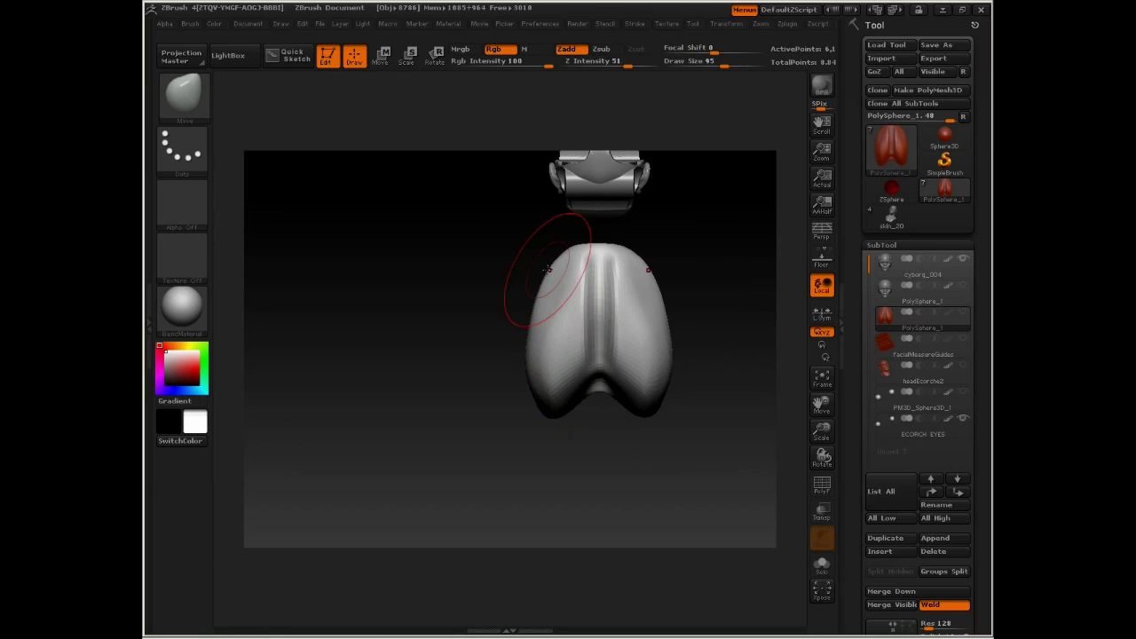
# Adjust the lower end of the rib cage in side view with the Move brush at draw size 149.
pyautogui.moveTo(636, 220); pyautogui.dragTo(684, 230)
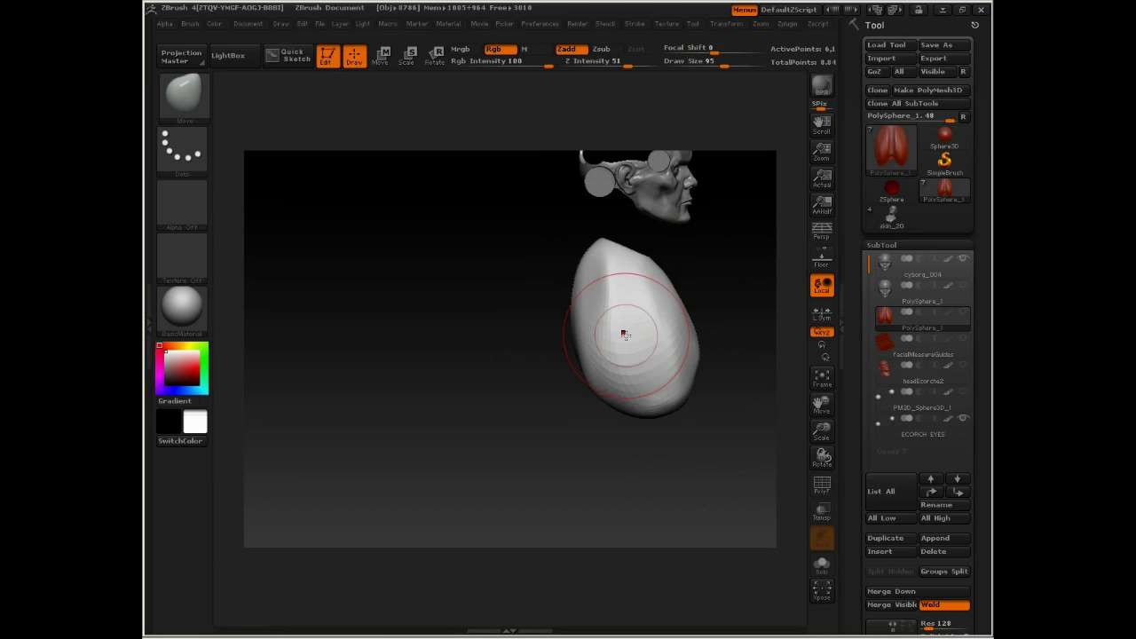
pyautogui.press('space')
pyautogui.moveTo(607, 360); pyautogui.dragTo(625, 360)
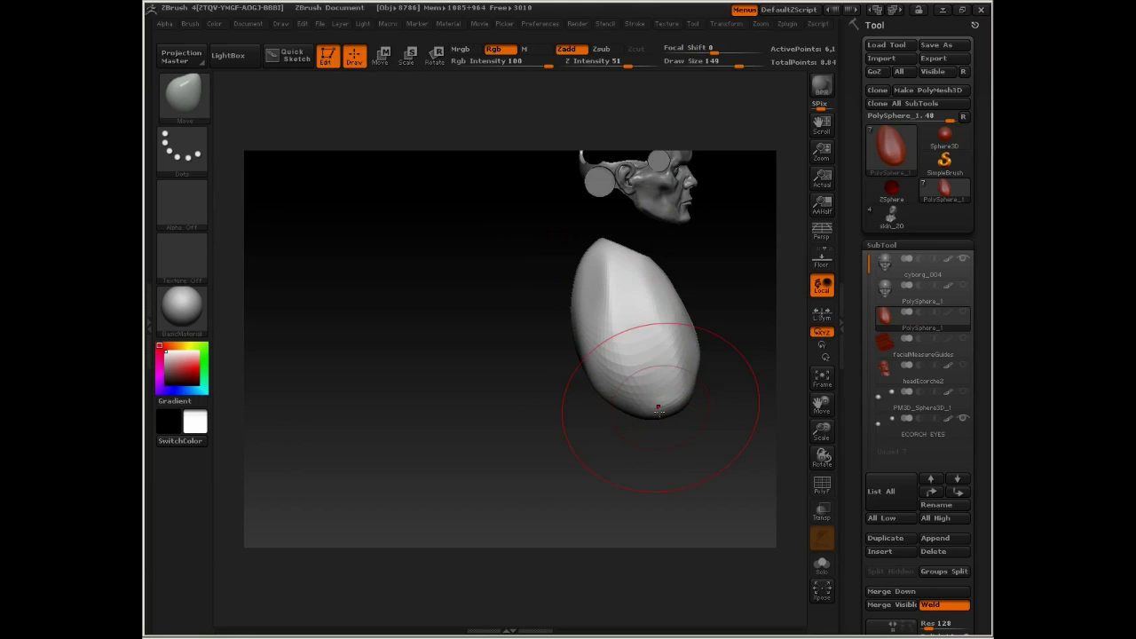
pyautogui.moveTo(658, 410)
pyautogui.mouseDown()
pyautogui.moveTo(616, 400)
pyautogui.moveTo(666, 357)
pyautogui.mouseUp()
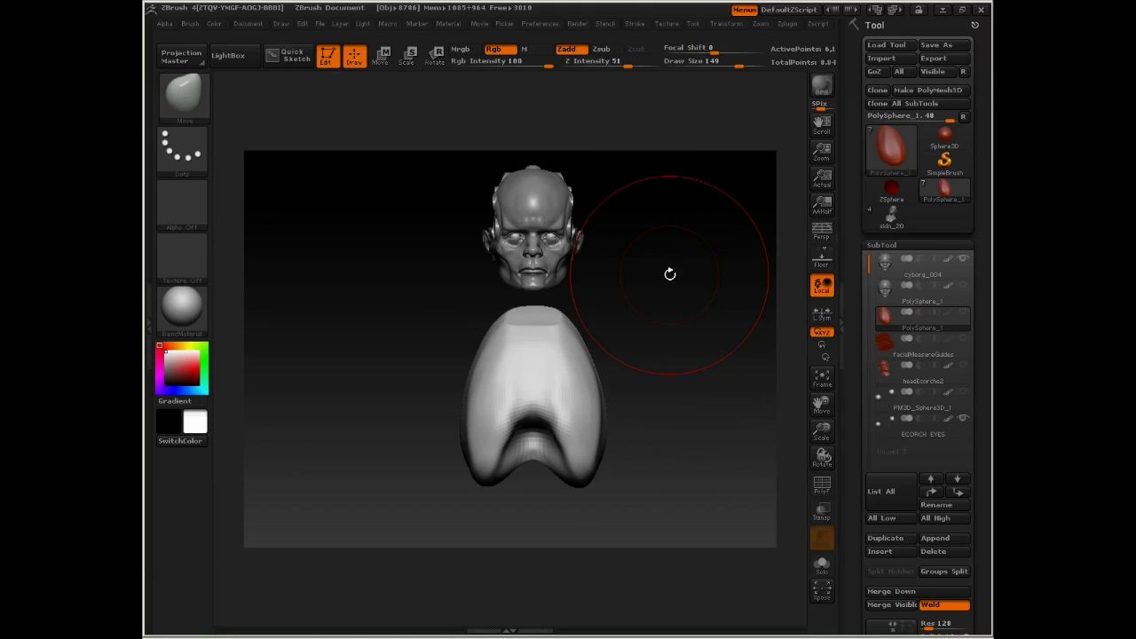
# Compare the head and rib cage proportions in front view using a canvas snapshot, and clear the snapshot.
pyautogui.keyDown('alt'); pyautogui.moveTo(670, 274); pyautogui.dragTo(542, 318); pyautogui.keyUp('alt')
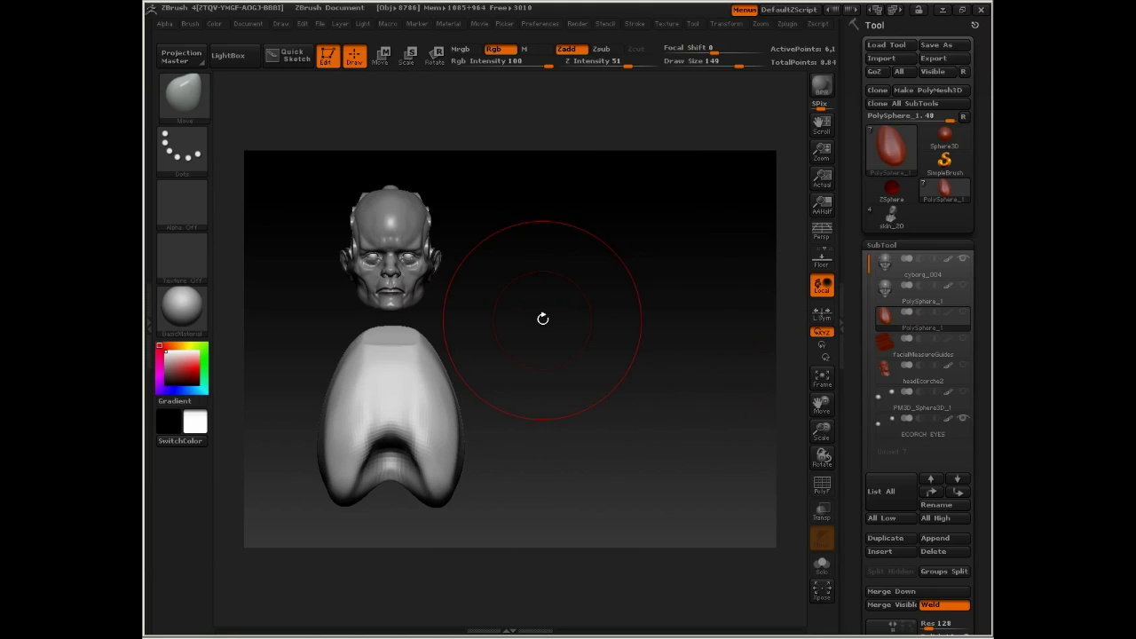
pyautogui.hotkey('shift', 's')
pyautogui.moveTo(522, 248)
pyautogui.keyDown('alt'); pyautogui.mouseDown()
pyautogui.moveTo(600, 364)
pyautogui.moveTo(521, 374)
pyautogui.moveTo(560, 367)
pyautogui.moveTo(474, 352)
pyautogui.moveTo(462, 362)
pyautogui.moveTo(475, 443)
pyautogui.moveTo(641, 403)
pyautogui.moveTo(670, 267)
pyautogui.mouseUp(); pyautogui.keyUp('alt')
pyautogui.hotkey('ctrl', 'n')
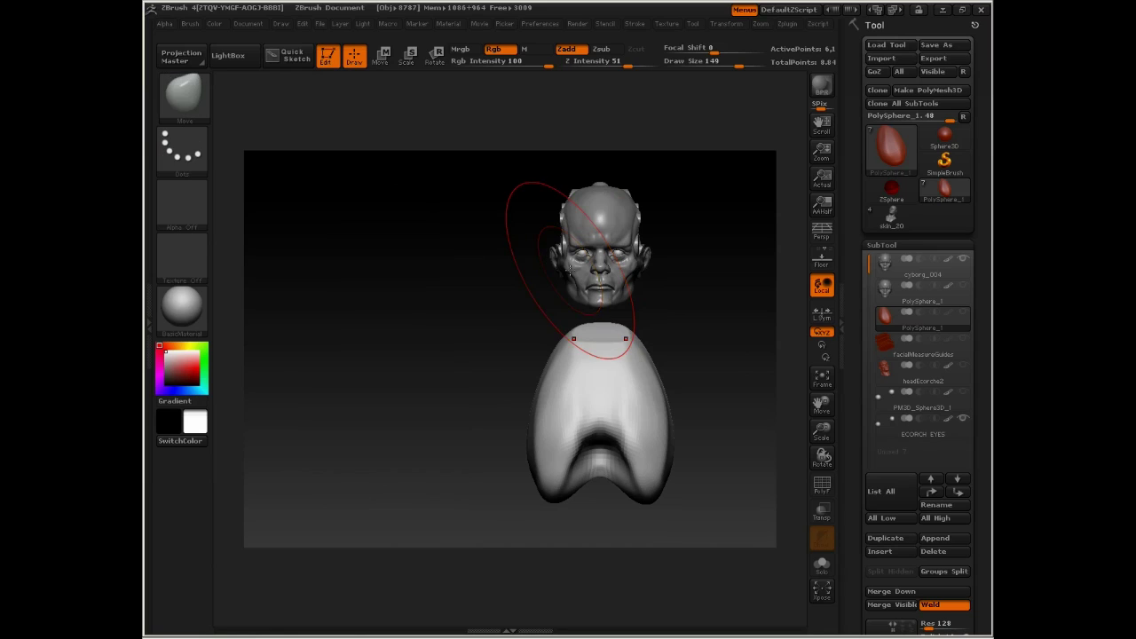
# Scale the rib cage up slightly and move it a little farther below the chin with the Transpose line.
pyautogui.press('e')
pyautogui.moveTo(603, 389)
pyautogui.mouseDown()
pyautogui.moveTo(680, 344)
pyautogui.moveTo(674, 320)
pyautogui.mouseUp()
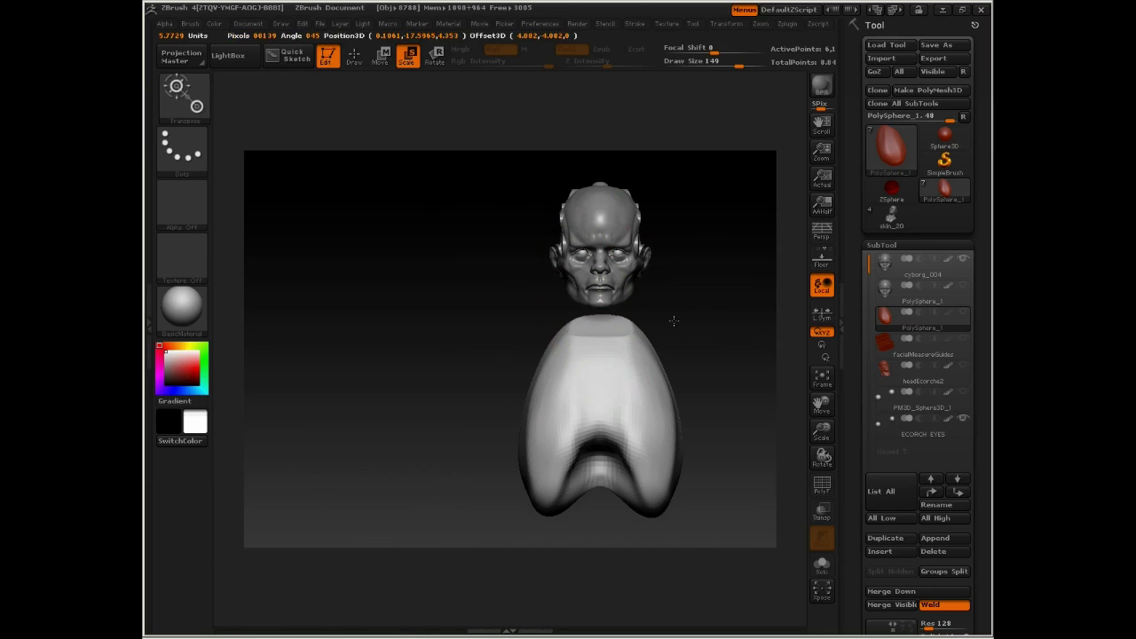
pyautogui.press('w')
pyautogui.click(601, 410)
pyautogui.moveTo(601, 411); pyautogui.dragTo(601, 157)
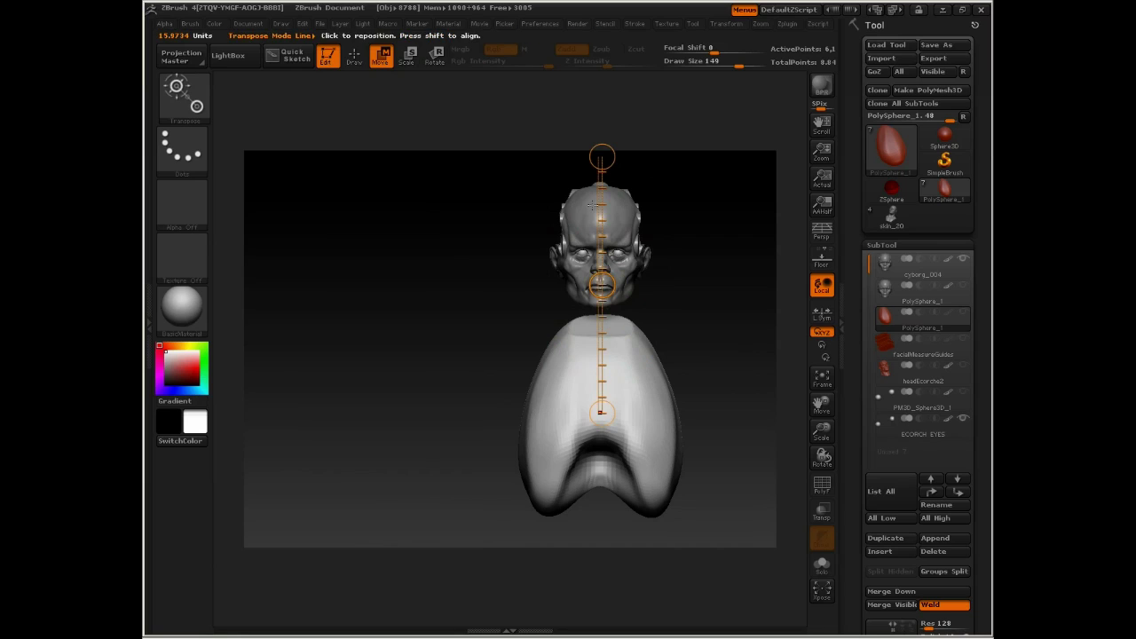
pyautogui.moveTo(602, 292); pyautogui.dragTo(603, 300)
pyautogui.keyDown('shift'); pyautogui.moveTo(755, 233); pyautogui.dragTo(662, 235); pyautogui.keyUp('shift')
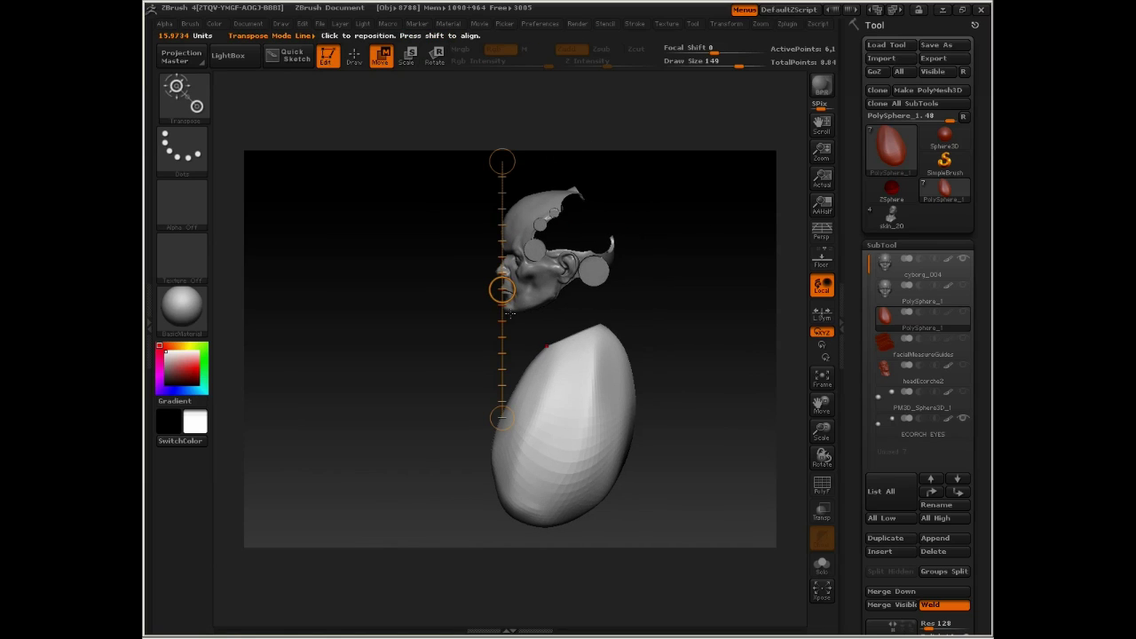
# Compare the rib cage's height with the head in profile by stacking against a canvas snapshot, and remove the snapshot.
pyautogui.press('q')
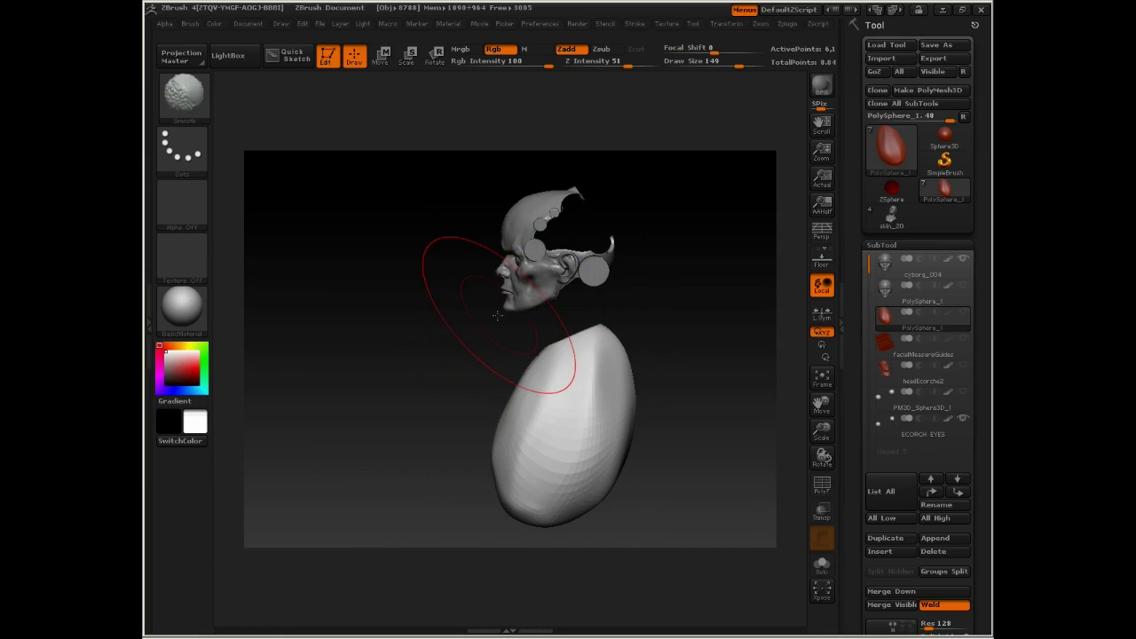
pyautogui.keyDown('alt'); pyautogui.moveTo(420, 246); pyautogui.dragTo(400, 367); pyautogui.keyUp('alt')
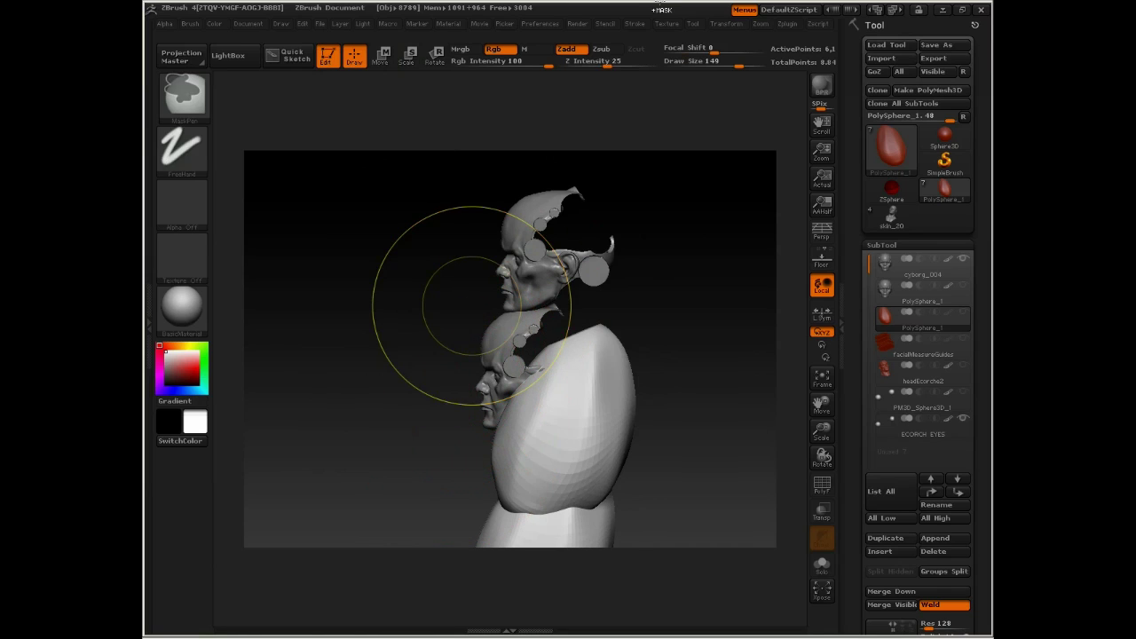
pyautogui.hotkey('ctrl', 'z')
pyautogui.hotkey('ctrl', 'z')
pyautogui.hotkey('ctrl', 'z')
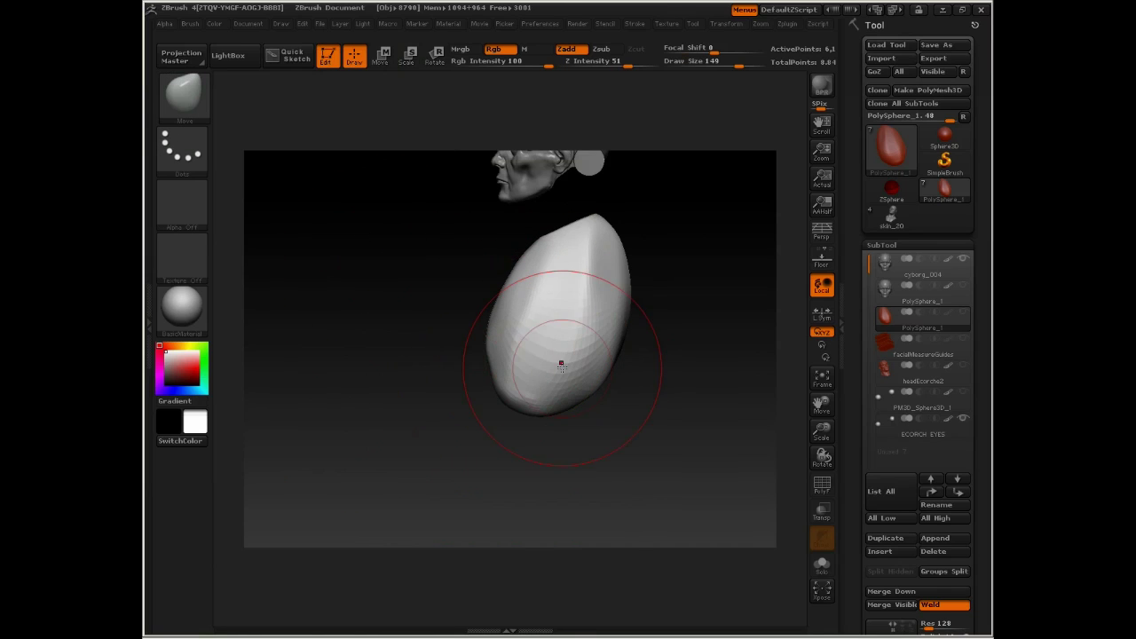
# Widen the arch at the base of the rib cage's front and raise its top with the Move brush at draw size 82.
pyautogui.moveTo(661, 266)
pyautogui.keyDown('shift'); pyautogui.mouseDown()
pyautogui.moveTo(707, 201)
pyautogui.moveTo(674, 272)
pyautogui.mouseUp(); pyautogui.keyUp('shift')
pyautogui.press('space')
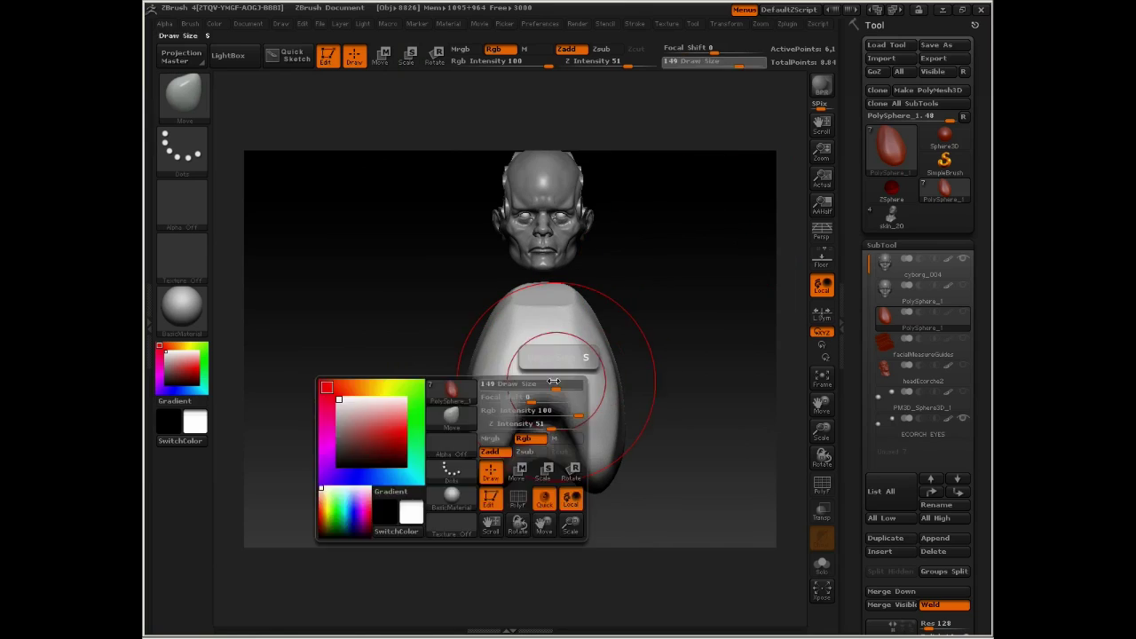
pyautogui.moveTo(553, 385)
pyautogui.mouseDown()
pyautogui.moveTo(539, 387)
pyautogui.moveTo(509, 449)
pyautogui.moveTo(507, 438)
pyautogui.mouseUp()
pyautogui.press('space')
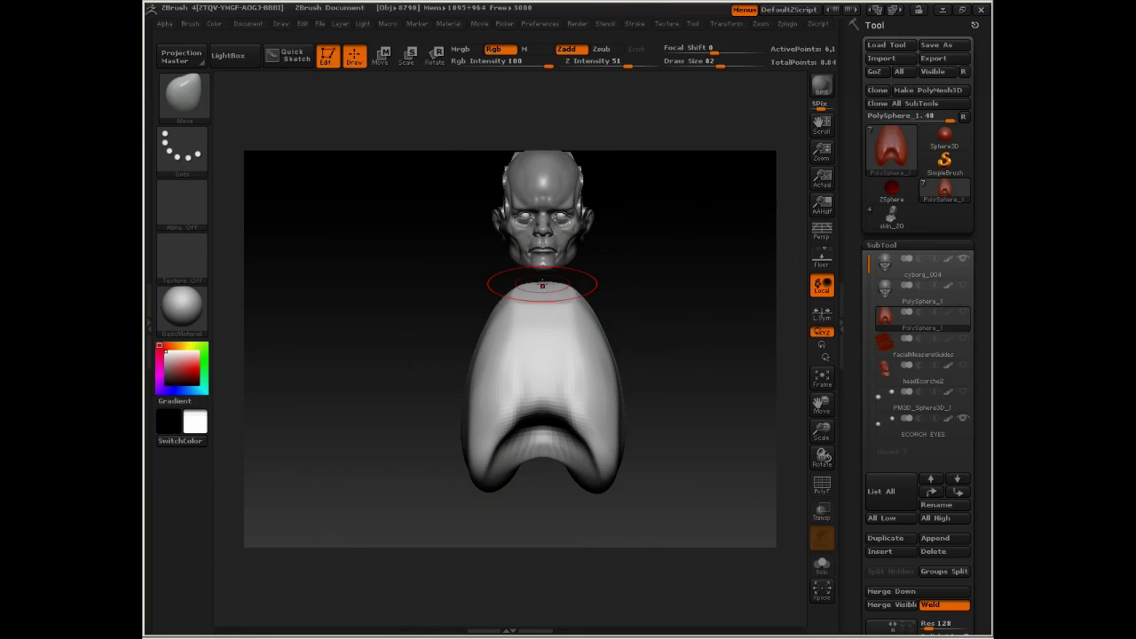
pyautogui.moveTo(542, 285); pyautogui.dragTo(542, 277)
# Align the rib cage beneath the head in side view with a horizontal Transpose Move line.
pyautogui.keyDown('shift'); pyautogui.moveTo(674, 330); pyautogui.dragTo(579, 346); pyautogui.keyUp('shift')
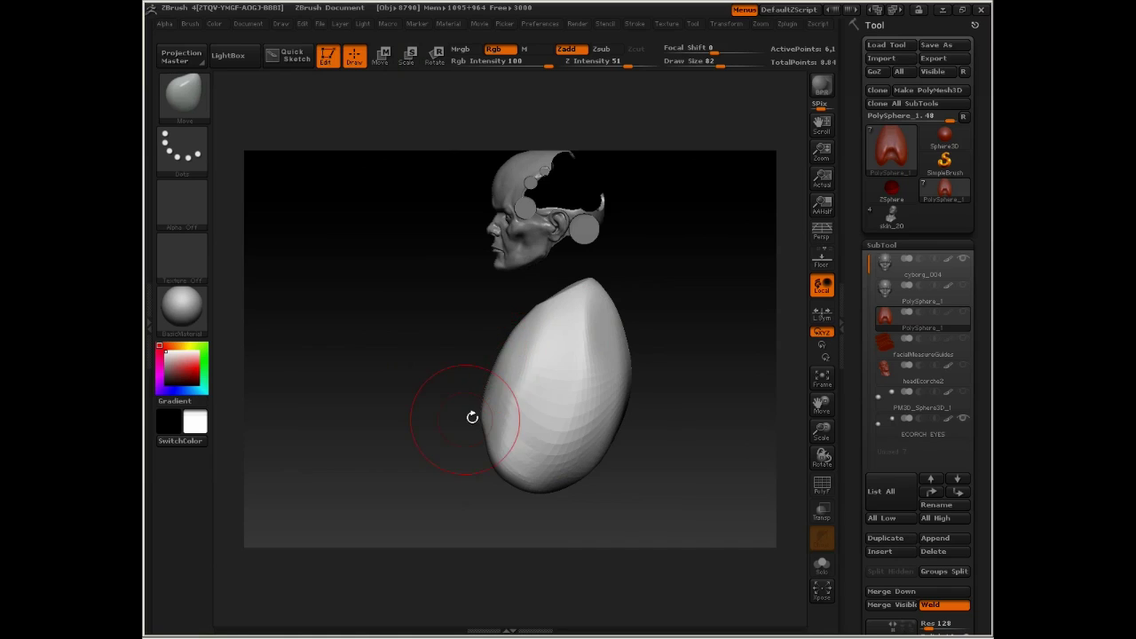
pyautogui.moveTo(472, 417); pyautogui.dragTo(527, 304)
pyautogui.press('w')
pyautogui.moveTo(537, 378); pyautogui.dragTo(628, 381)
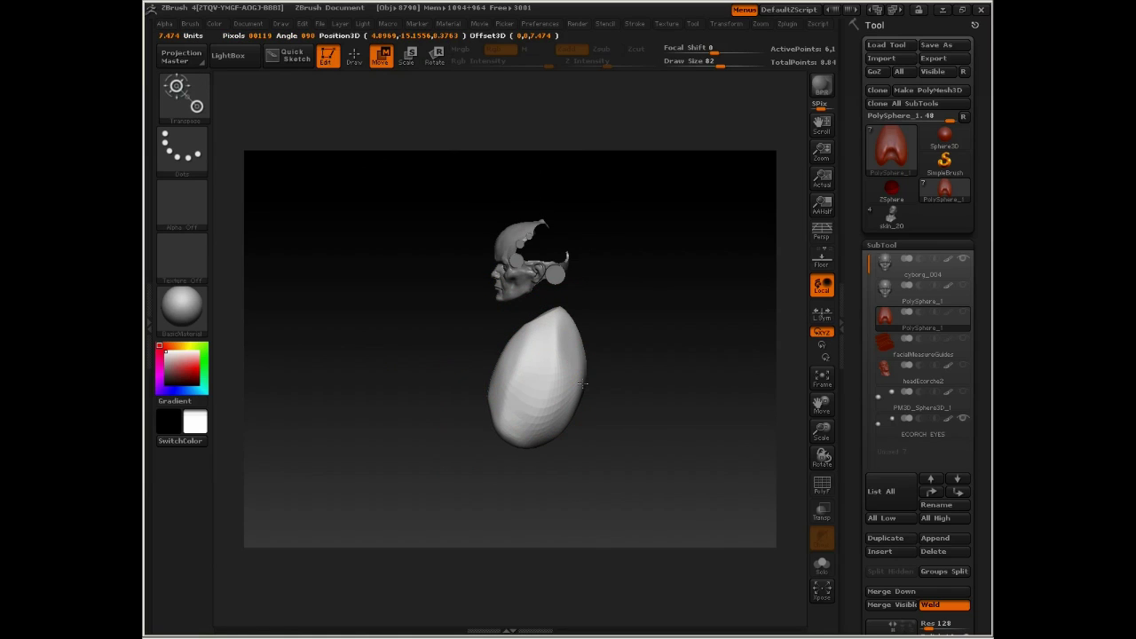
pyautogui.moveTo(390, 370)
pyautogui.mouseDown()
pyautogui.moveTo(488, 371)
pyautogui.moveTo(456, 383)
pyautogui.mouseUp()
pyautogui.press('q')
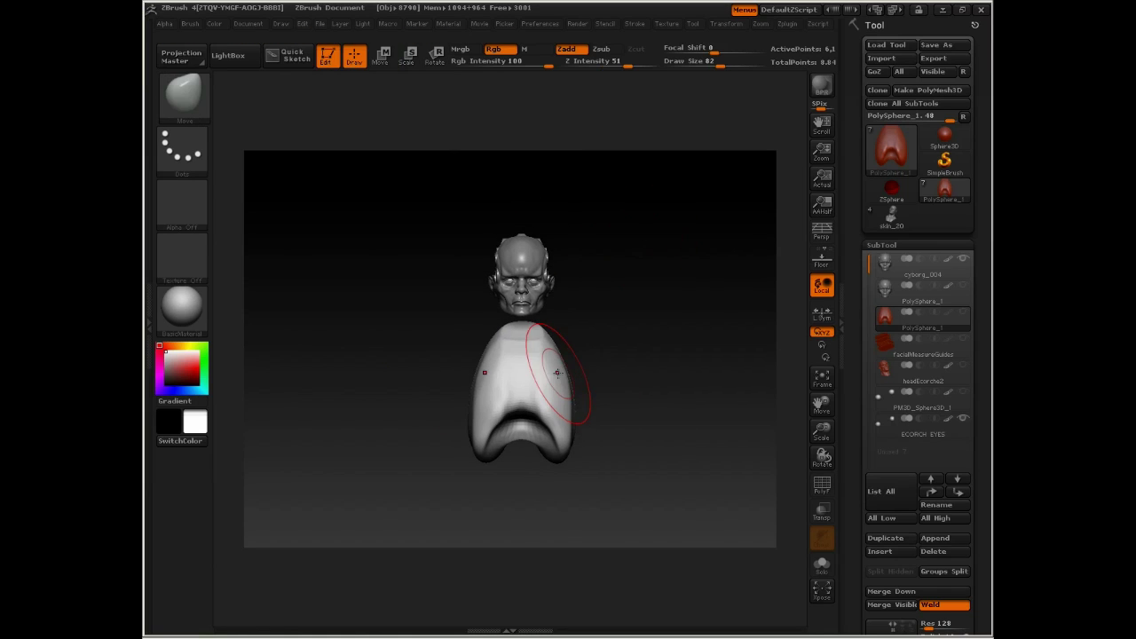
# Refine the rib cage's outer sides and lower corners with the Move brush at draw size 110, and turn on perspective.
pyautogui.moveTo(571, 394)
pyautogui.mouseDown()
pyautogui.moveTo(577, 422)
pyautogui.moveTo(551, 447)
pyautogui.mouseUp()
pyautogui.press('space')
pyautogui.moveTo(603, 385)
pyautogui.keyDown('alt'); pyautogui.mouseDown()
pyautogui.moveTo(603, 365)
pyautogui.moveTo(582, 413)
pyautogui.mouseUp(); pyautogui.keyUp('alt')
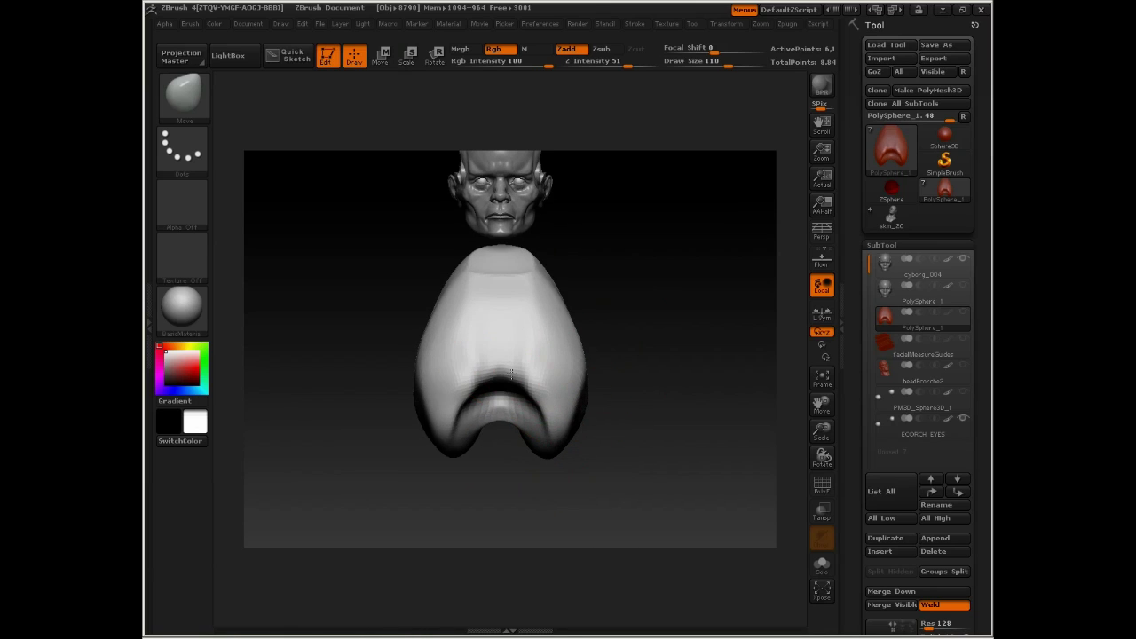
pyautogui.moveTo(401, 424); pyautogui.dragTo(417, 428)
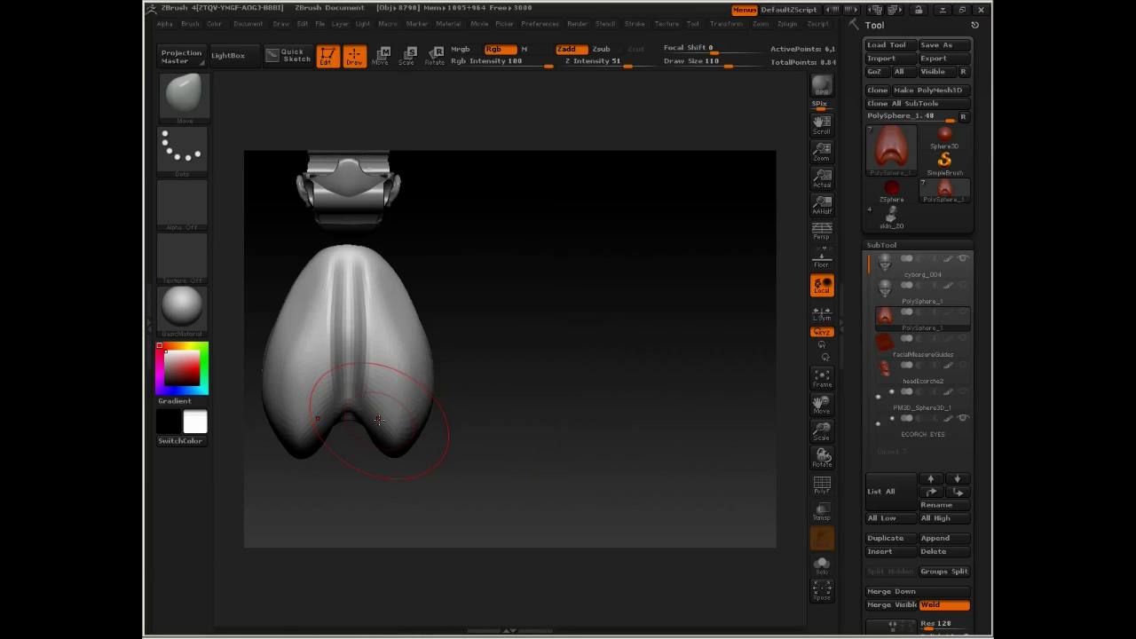
pyautogui.moveTo(380, 291); pyautogui.dragTo(614, 233)
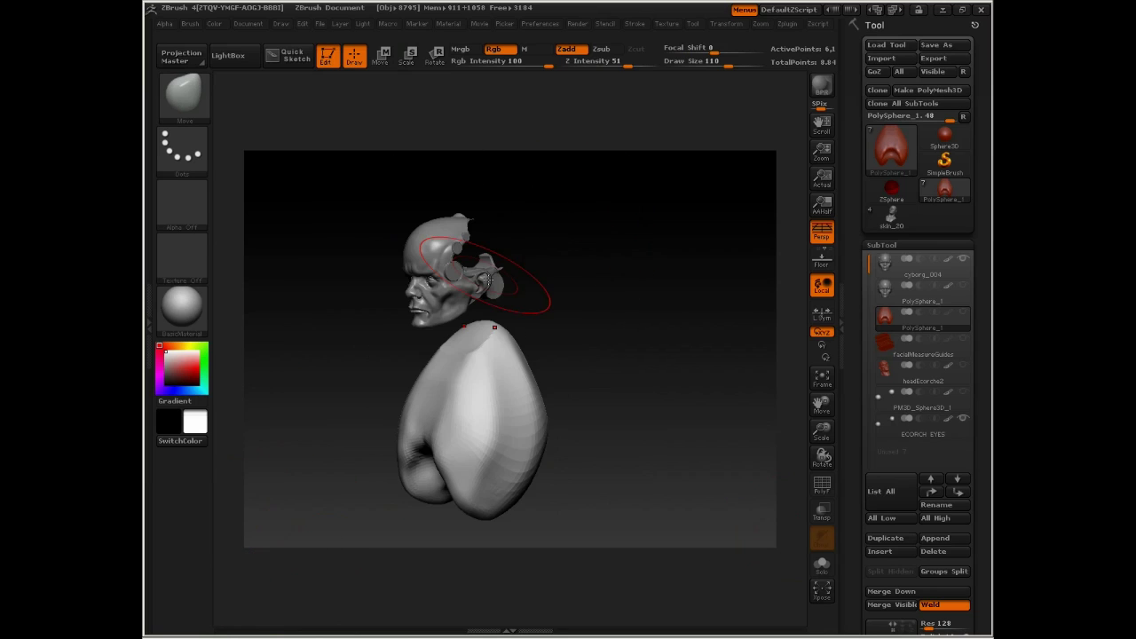
pyautogui.moveTo(515, 296); pyautogui.dragTo(562, 291)
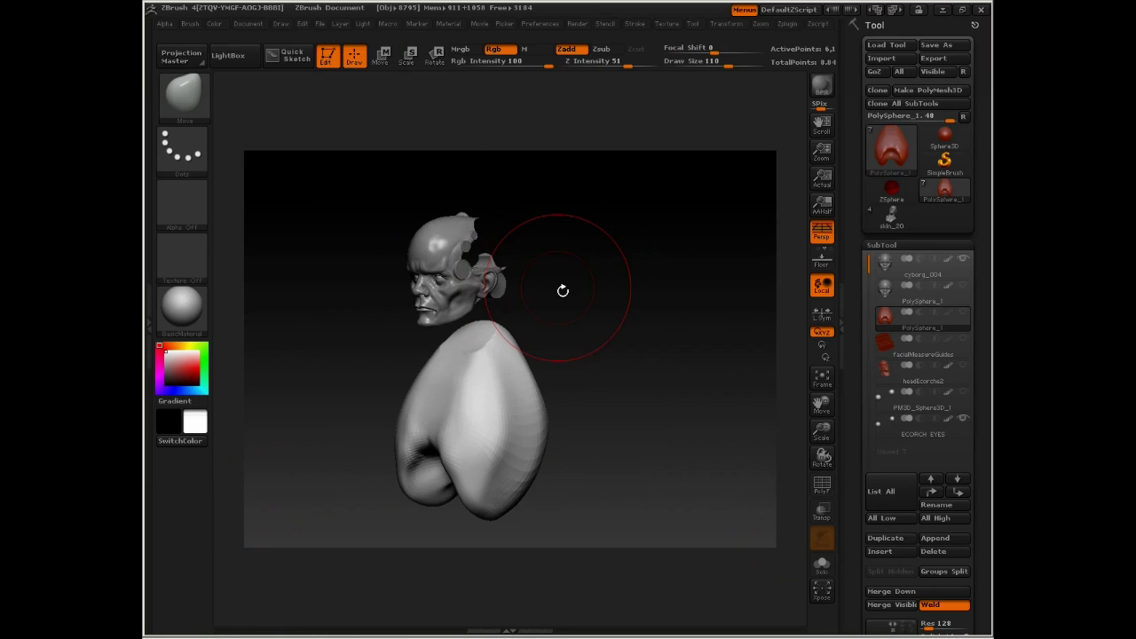
# Raise the rib cage's subdivision level and polish its lower front and side with the mPolish brush at draw size 47.
pyautogui.press('d')
pyautogui.press('d')
pyautogui.press('b')
pyautogui.press('m')
pyautogui.press('p')
pyautogui.press('space')
pyautogui.moveTo(494, 431); pyautogui.dragTo(470, 430)
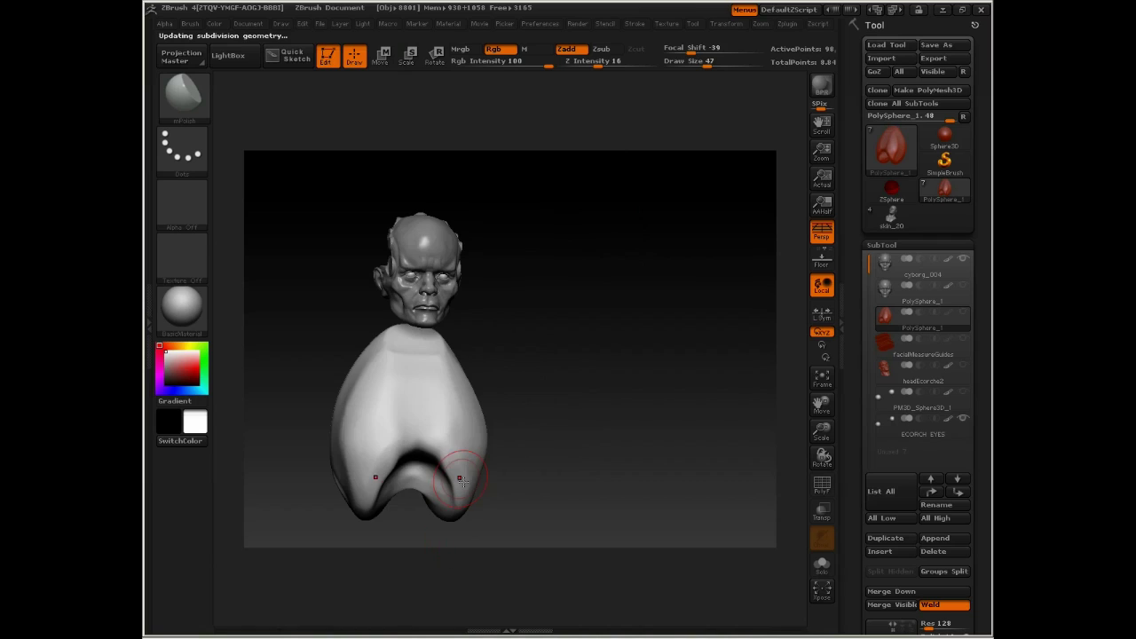
pyautogui.moveTo(377, 499); pyautogui.dragTo(338, 530)
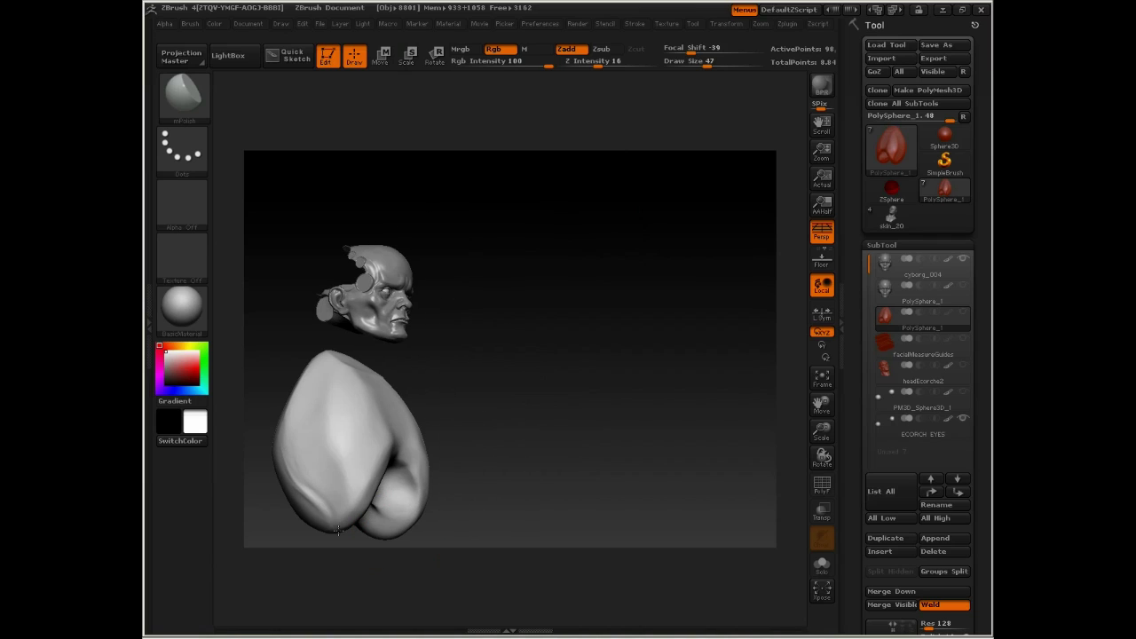
# Polish flatter planes onto the rib cage's upper front, sides and back with the mPolish brush.
pyautogui.moveTo(289, 480); pyautogui.dragTo(426, 355)
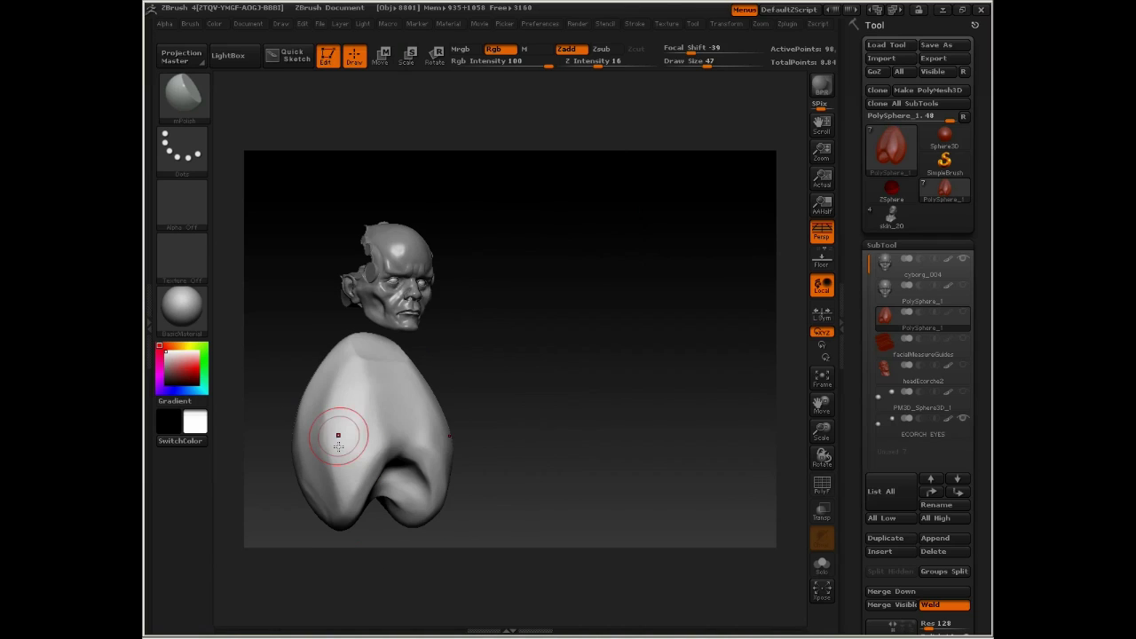
pyautogui.moveTo(350, 375); pyautogui.dragTo(355, 385)
pyautogui.moveTo(533, 399)
pyautogui.mouseDown()
pyautogui.moveTo(421, 418)
pyautogui.moveTo(484, 407)
pyautogui.mouseUp()
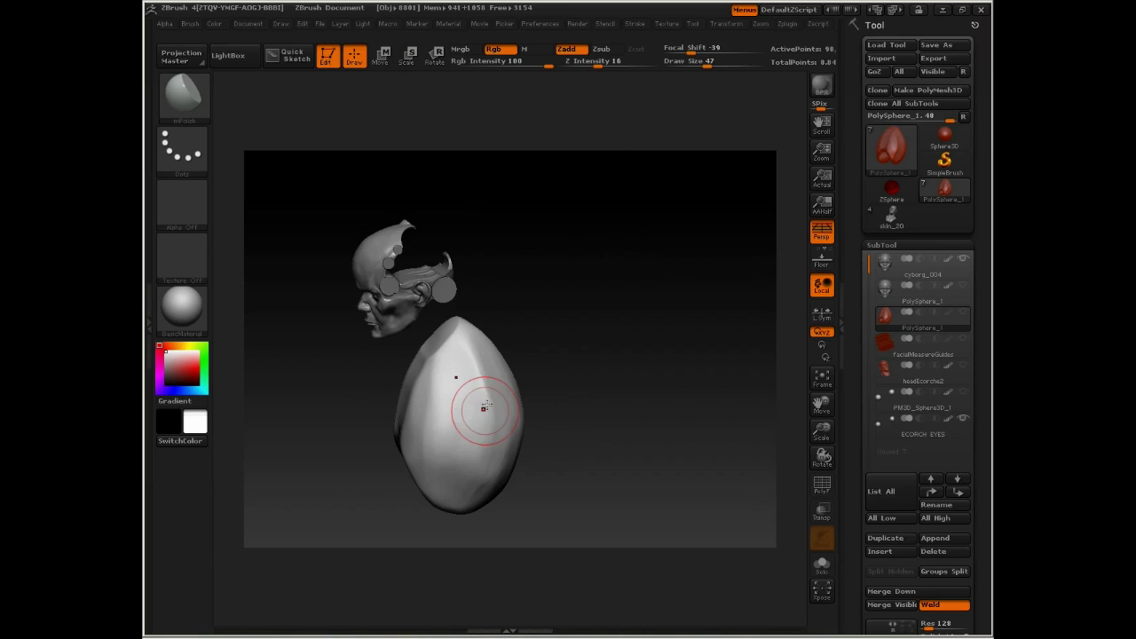
pyautogui.moveTo(499, 473); pyautogui.dragTo(436, 456)
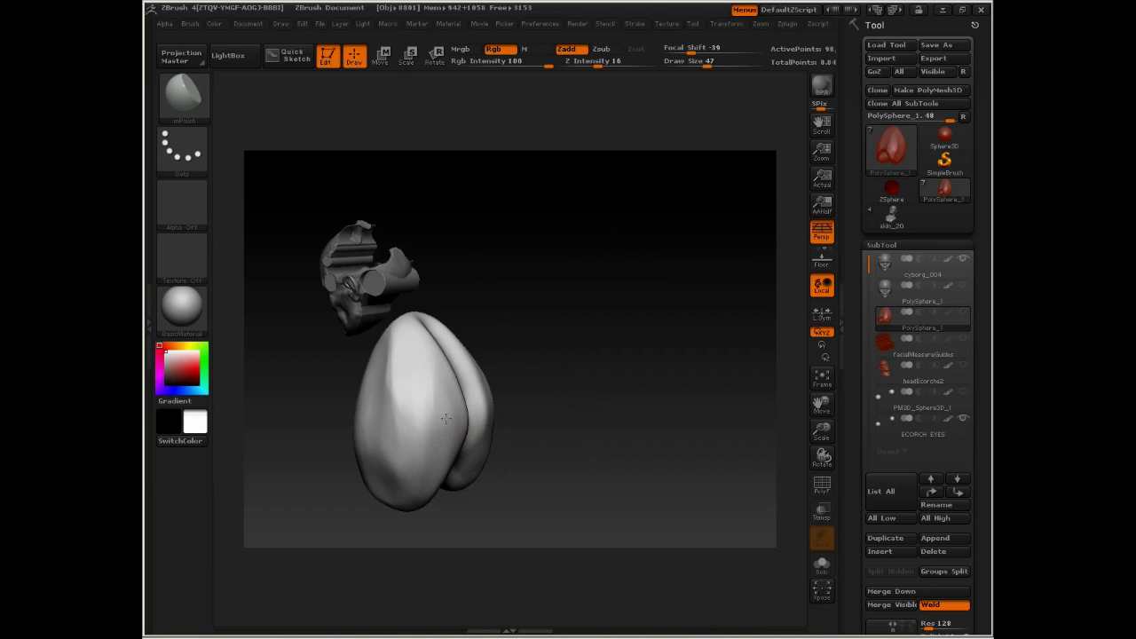
pyautogui.moveTo(445, 418)
pyautogui.mouseDown()
pyautogui.moveTo(477, 414)
pyautogui.moveTo(467, 420)
pyautogui.mouseUp()
# Reshape the arch at the rib cage's base and its outer contour with the Move brush, enlarging the draw size to 110.
pyautogui.press('b')
pyautogui.press('m')
pyautogui.press('v')
pyautogui.press('space')
pyautogui.press('space')
pyautogui.click(526, 433)
pyautogui.moveTo(511, 457)
pyautogui.mouseDown()
pyautogui.moveTo(525, 483)
pyautogui.moveTo(531, 475)
pyautogui.mouseUp()
pyautogui.moveTo(573, 465); pyautogui.dragTo(657, 453)
pyautogui.press('space')
pyautogui.click(502, 456)
pyautogui.press('space')
pyautogui.click(533, 441)
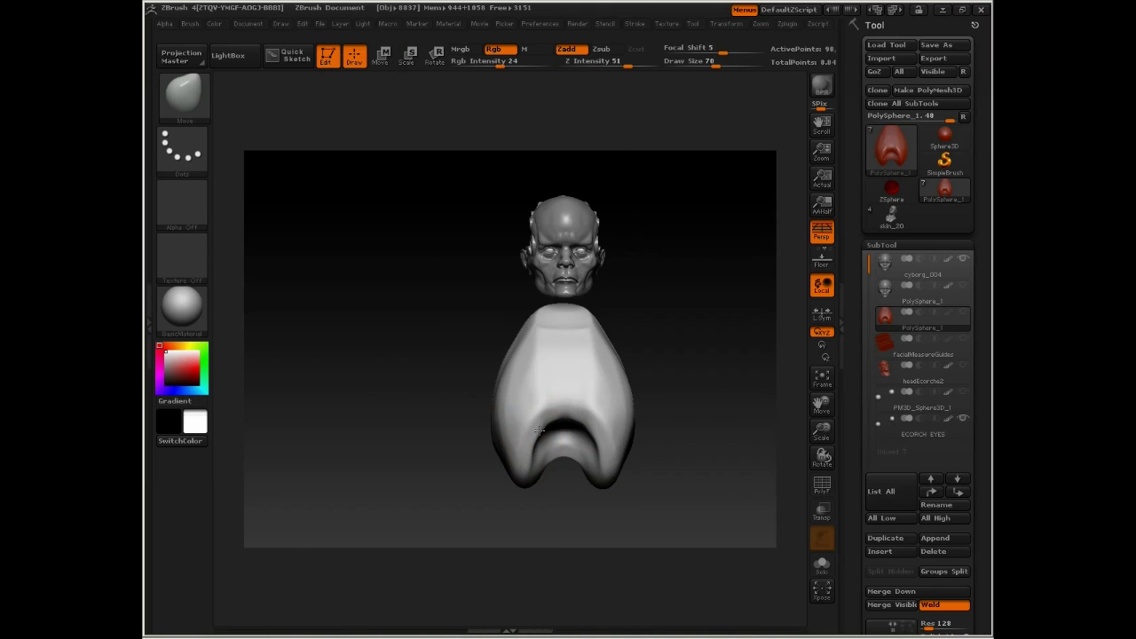
pyautogui.press('space')
pyautogui.click(525, 352)
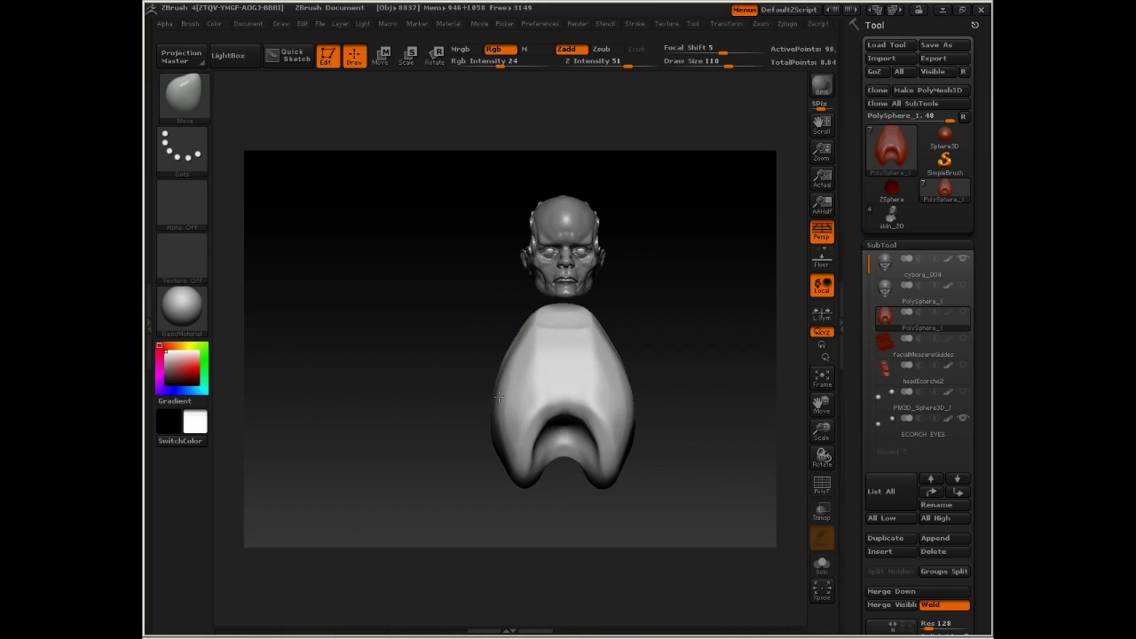
# Turn off perspective, compare the head and rib cage from the front against a canvas snapshot, and clear the snapshot.
pyautogui.keyDown('alt'); pyautogui.moveTo(653, 219); pyautogui.dragTo(742, 229); pyautogui.keyUp('alt')
pyautogui.press('p')
pyautogui.hotkey('shift', 's')
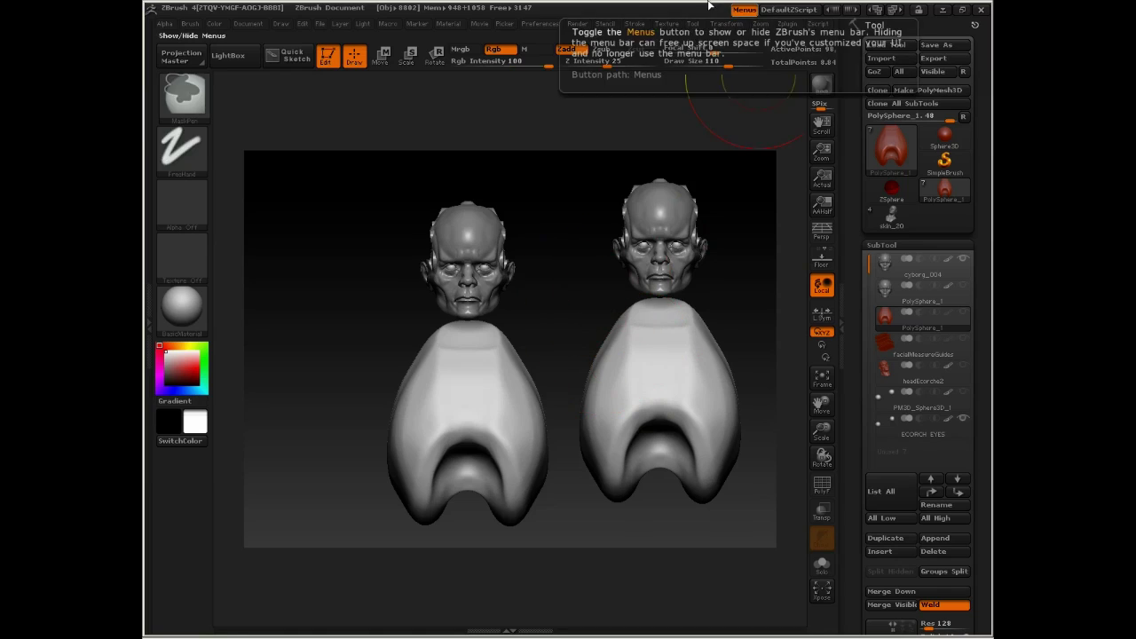
pyautogui.hotkey('ctrl', 'n')
pyautogui.keyDown('alt'); pyautogui.moveTo(668, 291); pyautogui.dragTo(552, 285); pyautogui.keyUp('alt')
# Lower the rib cage slightly beneath the head in side view with a vertical Transpose Move line, and return to Draw mode.
pyautogui.keyDown('shift'); pyautogui.moveTo(710, 248); pyautogui.dragTo(606, 251); pyautogui.keyUp('shift')
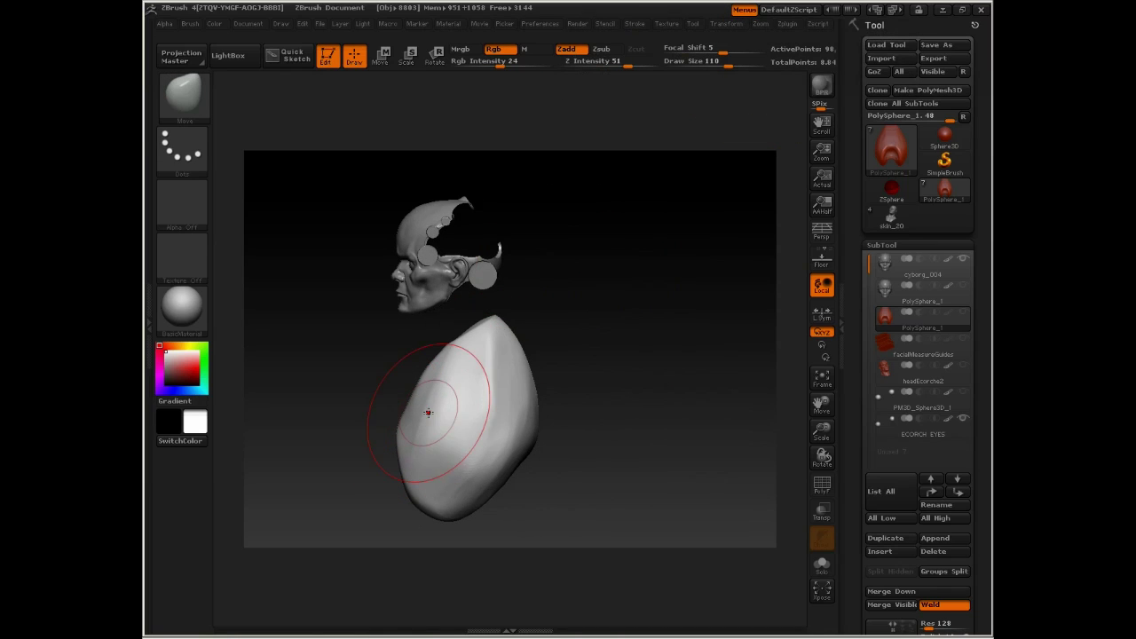
pyautogui.press('w')
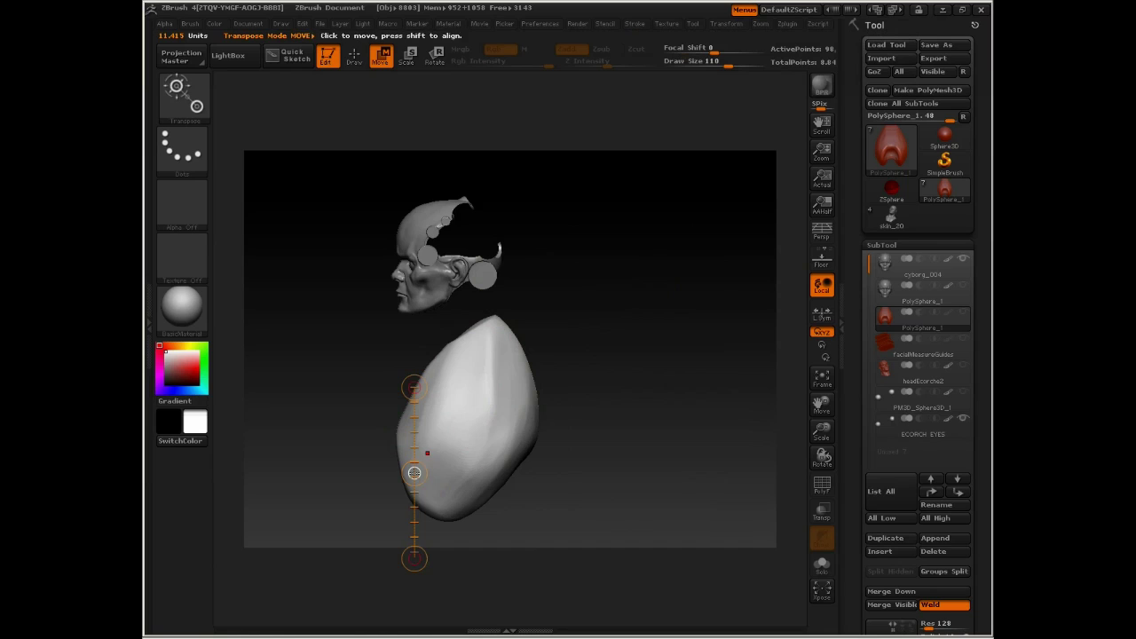
pyautogui.moveTo(415, 473); pyautogui.dragTo(407, 481)
pyautogui.keyDown('shift'); pyautogui.moveTo(389, 376); pyautogui.dragTo(423, 346); pyautogui.keyUp('shift')
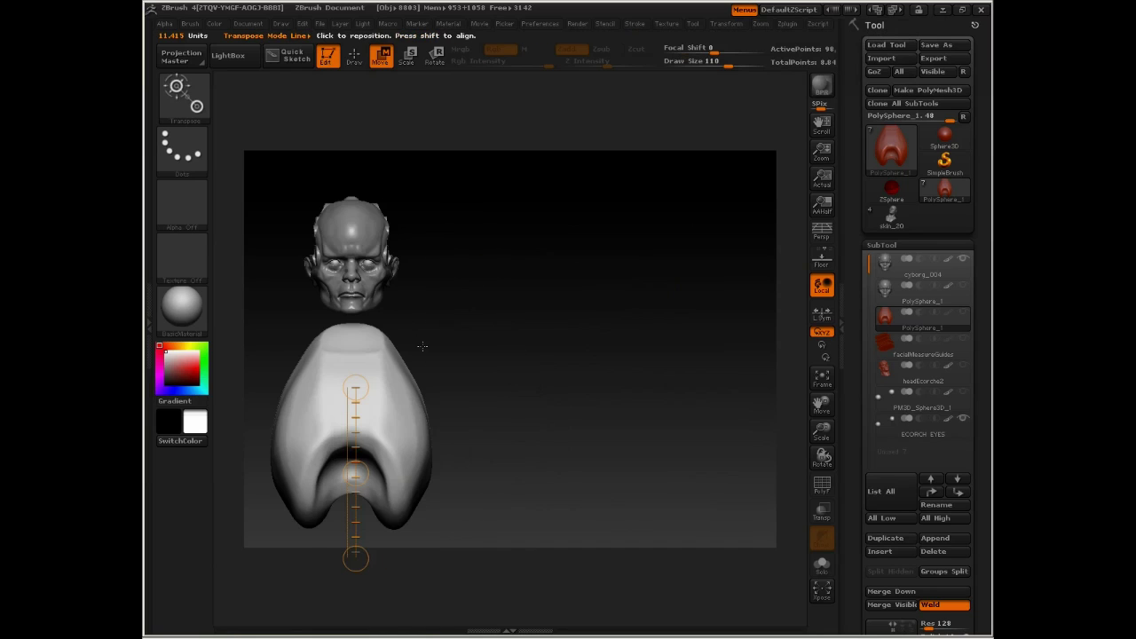
pyautogui.moveTo(503, 316)
pyautogui.keyDown('alt'); pyautogui.mouseDown()
pyautogui.moveTo(664, 297)
pyautogui.moveTo(672, 312)
pyautogui.moveTo(654, 296)
pyautogui.moveTo(665, 298)
pyautogui.mouseUp(); pyautogui.keyUp('alt')
pyautogui.press('q')
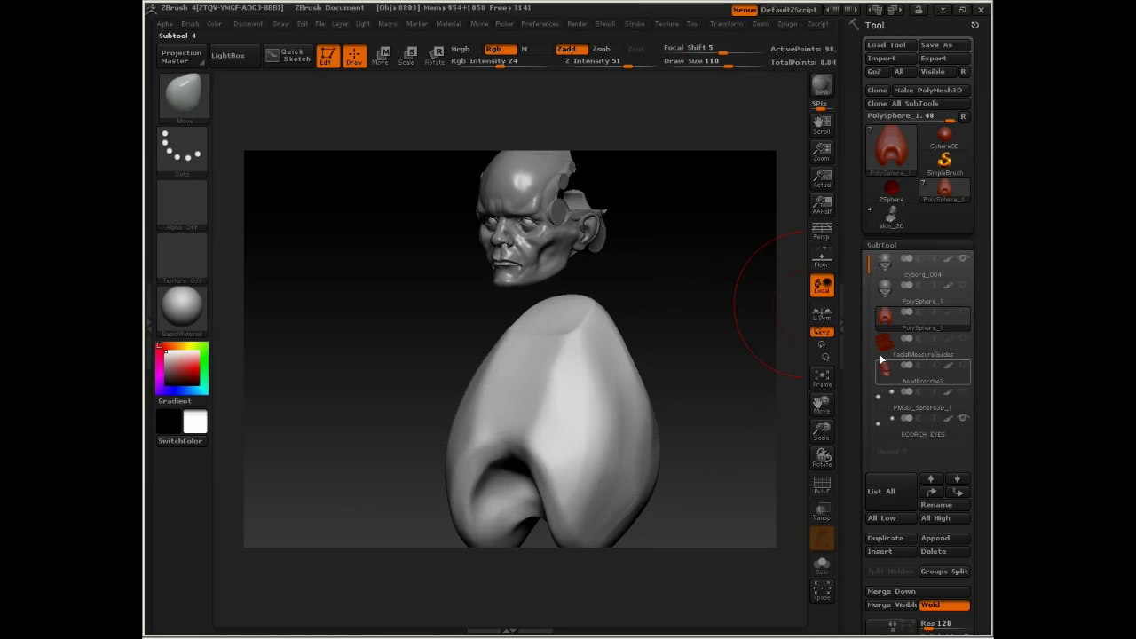
# Rename the rib cage subtool as Ribcage.
pyautogui.click(938, 504)
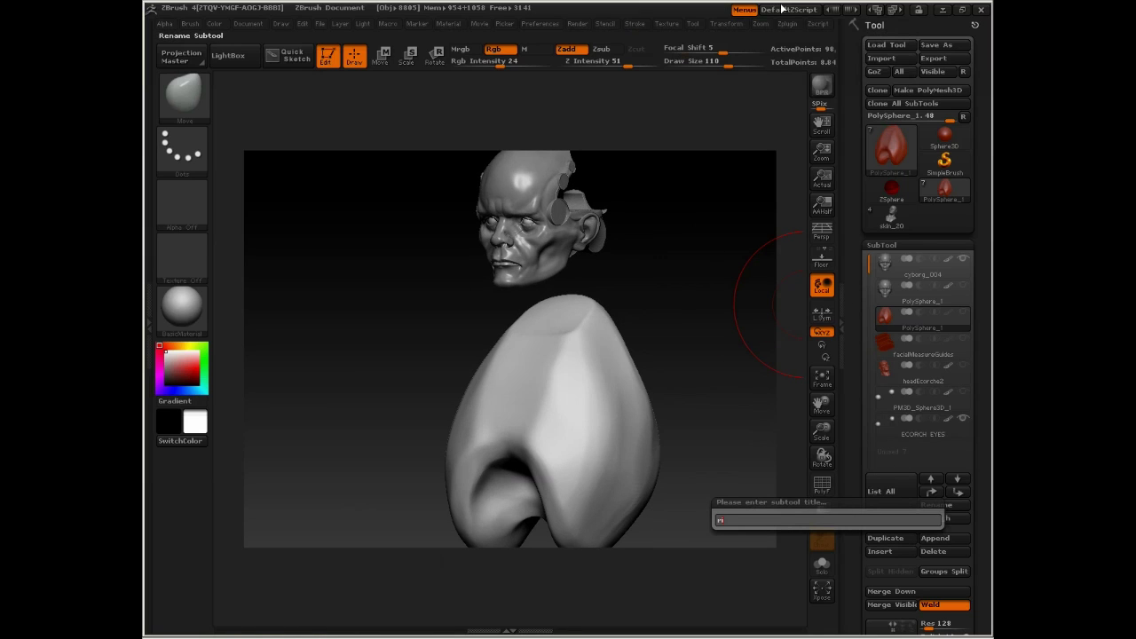
pyautogui.press('Return')
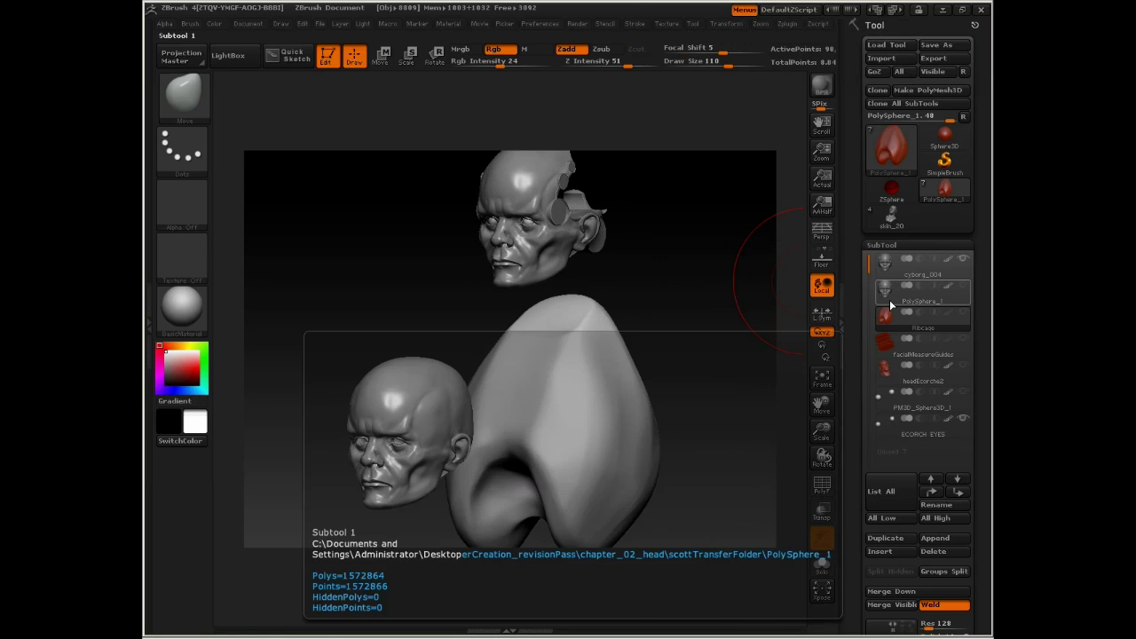
# Delete the facialMeasureGuides, headEcorche2 and PM3D_Sphere3D_1 subtools.
pyautogui.click(890, 342)
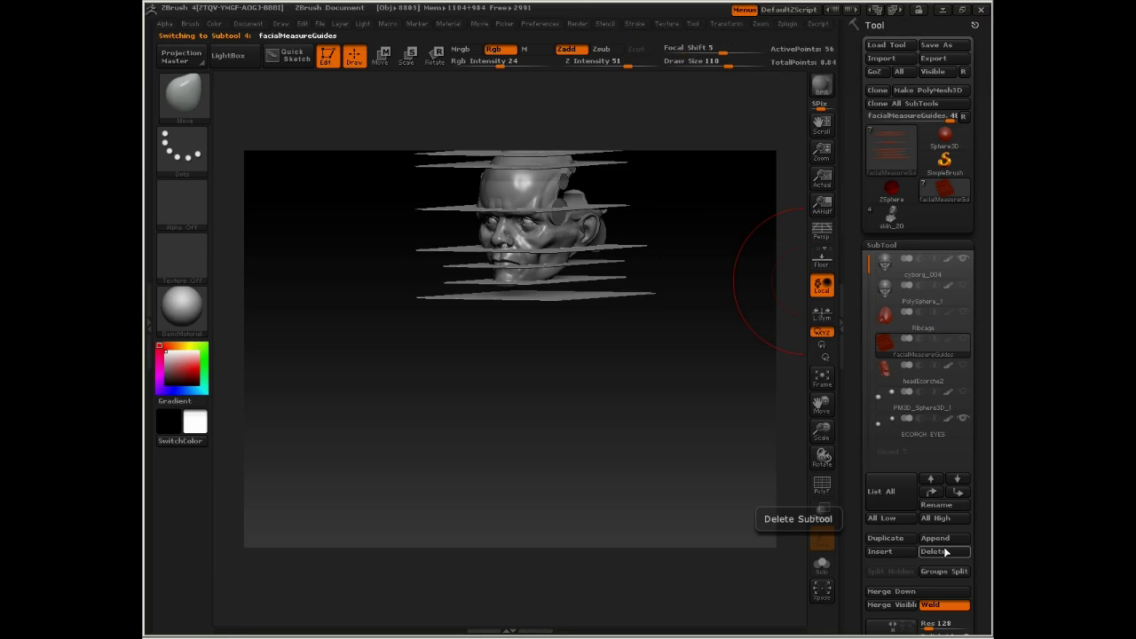
pyautogui.click(943, 545)
pyautogui.click(738, 577)
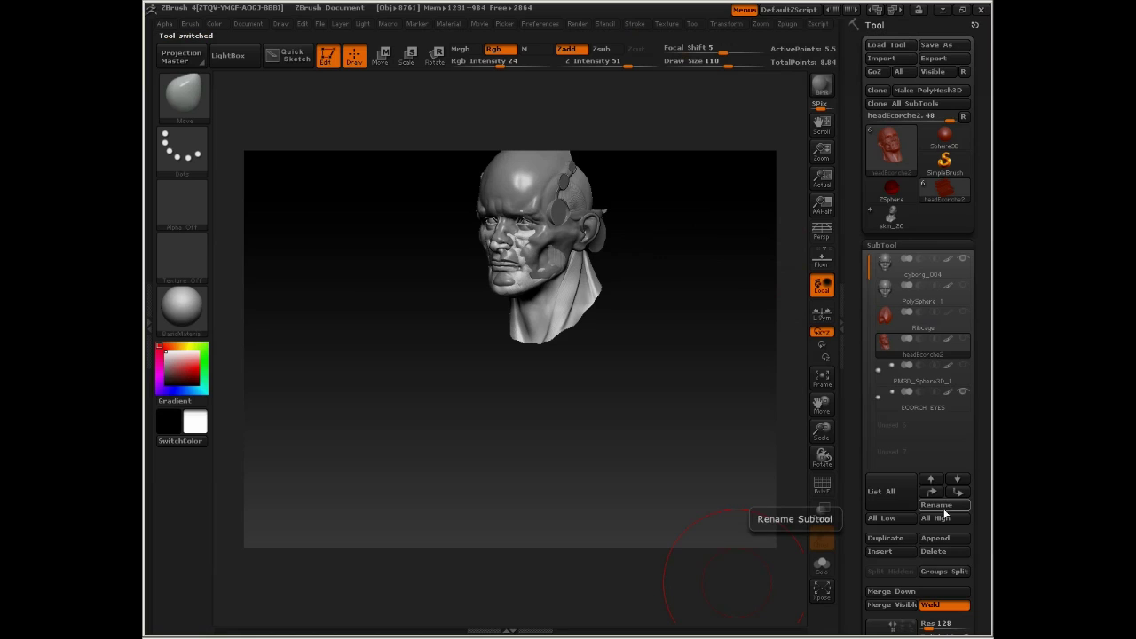
pyautogui.click(933, 551)
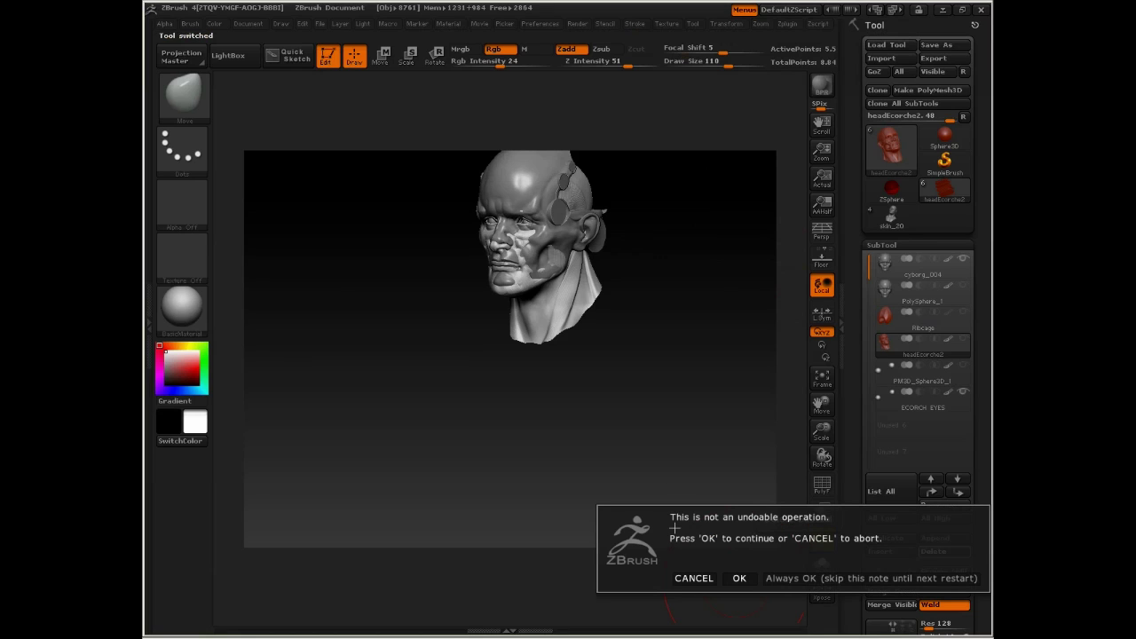
pyautogui.click(742, 582)
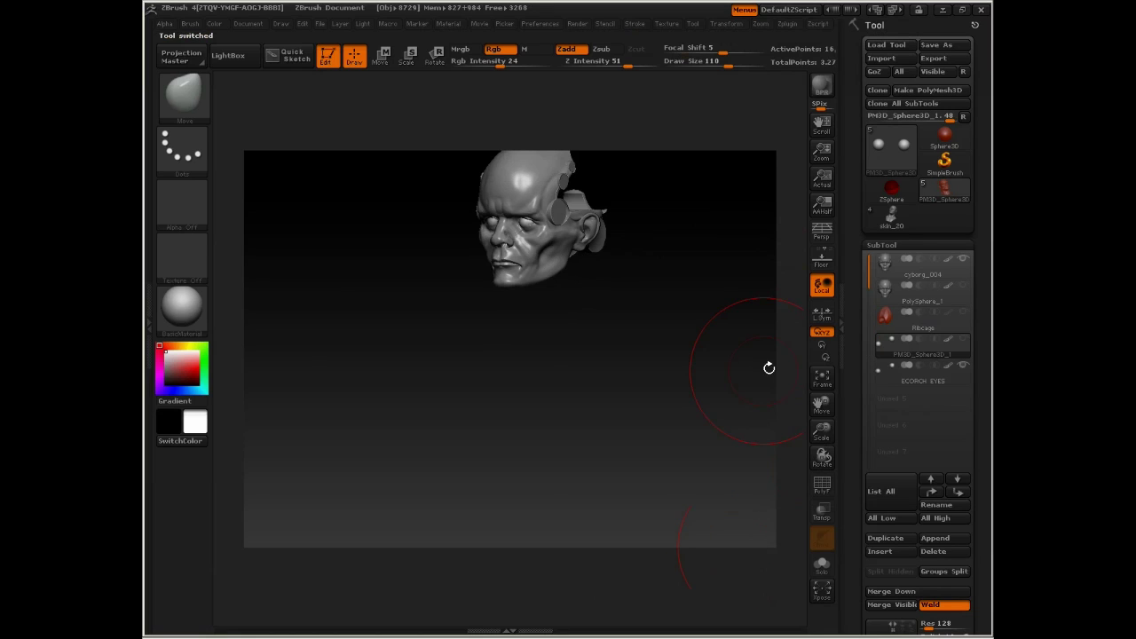
pyautogui.moveTo(711, 371); pyautogui.dragTo(771, 554)
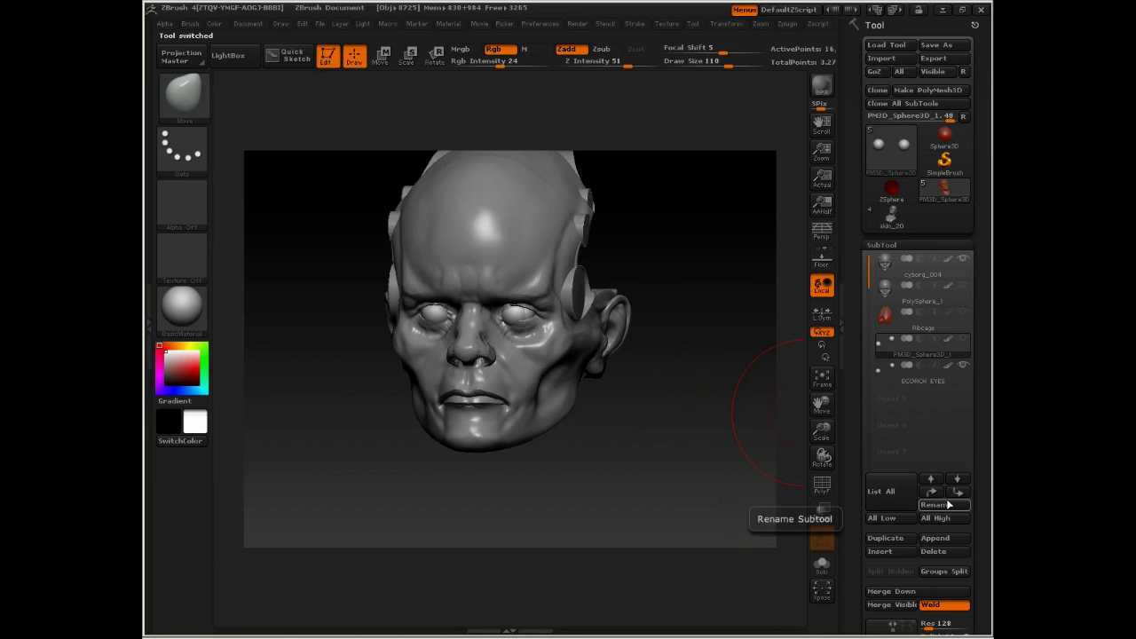
pyautogui.click(931, 551)
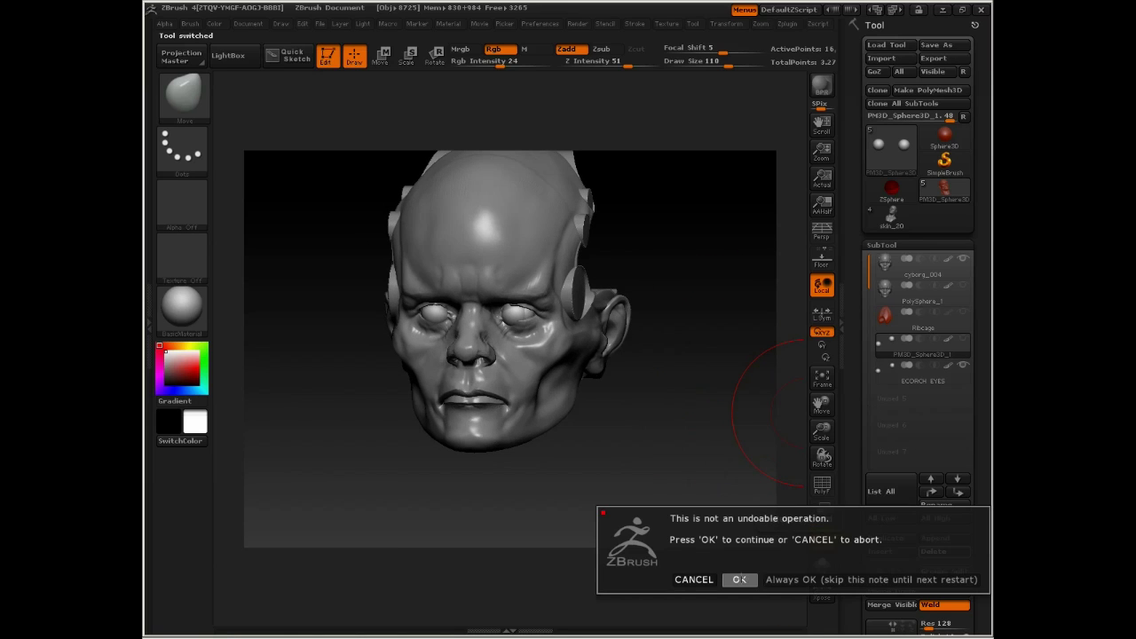
pyautogui.click(740, 580)
pyautogui.moveTo(692, 462)
pyautogui.mouseDown()
pyautogui.moveTo(688, 472)
pyautogui.moveTo(730, 470)
pyautogui.moveTo(710, 470)
pyautogui.mouseUp()
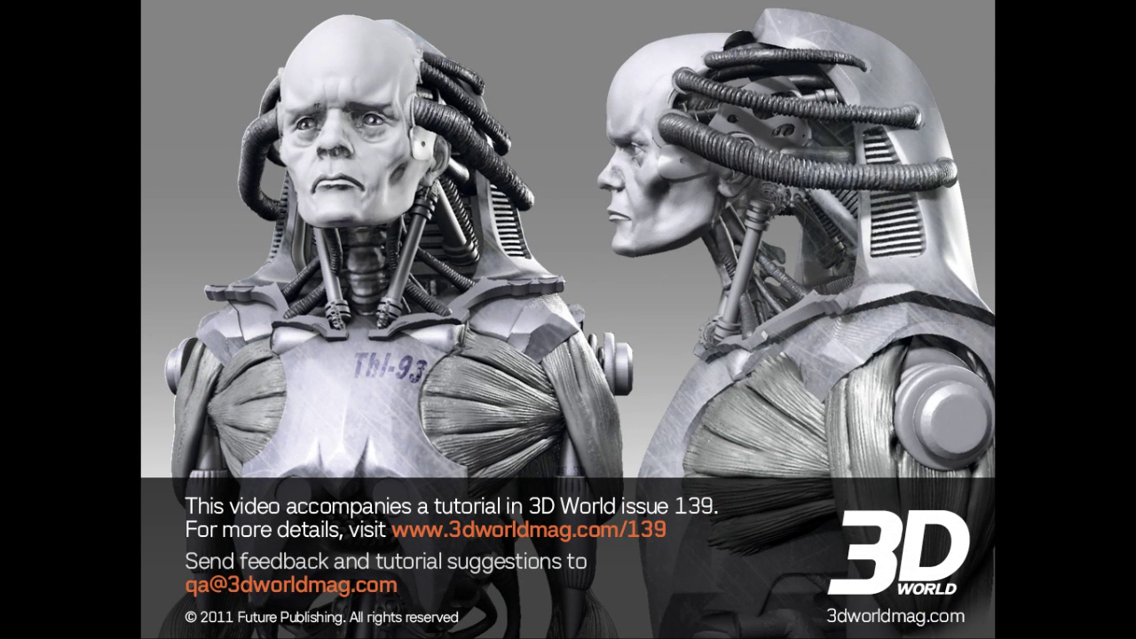